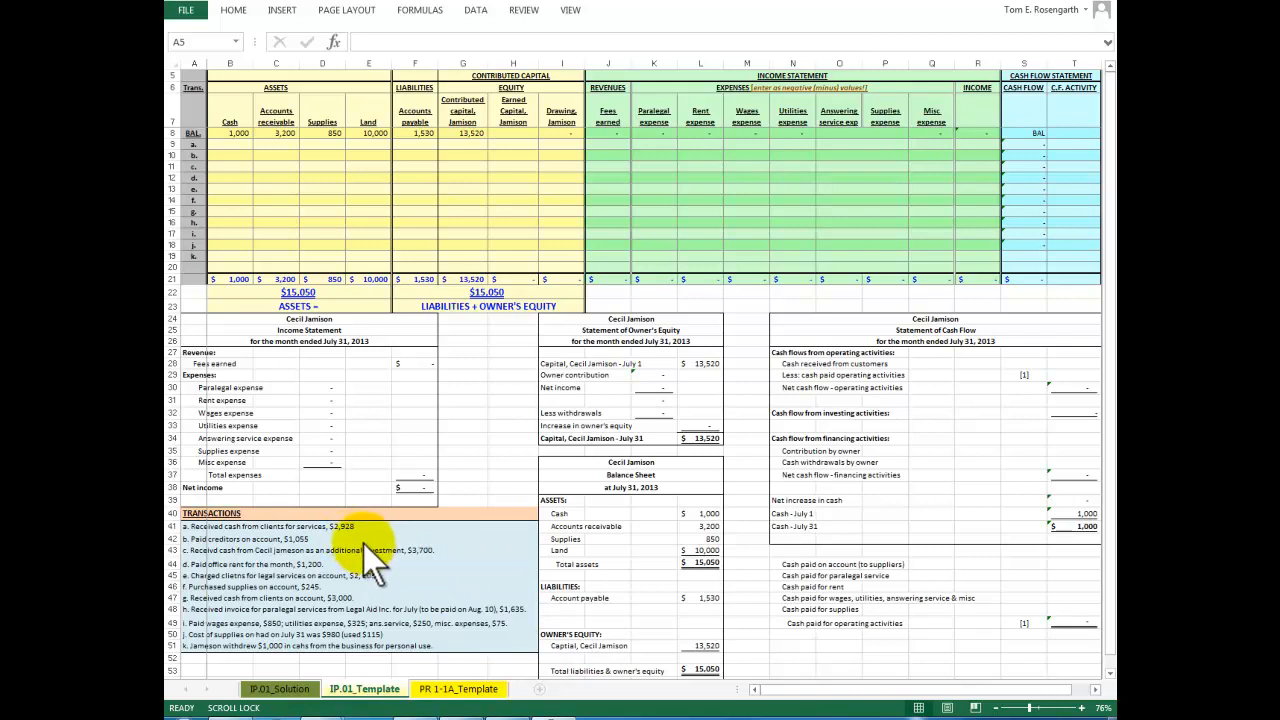
Enter 2928 for transaction a in both the Cash and Fees earned columns
{"action": "left_click", "coordinate": [232, 146]}
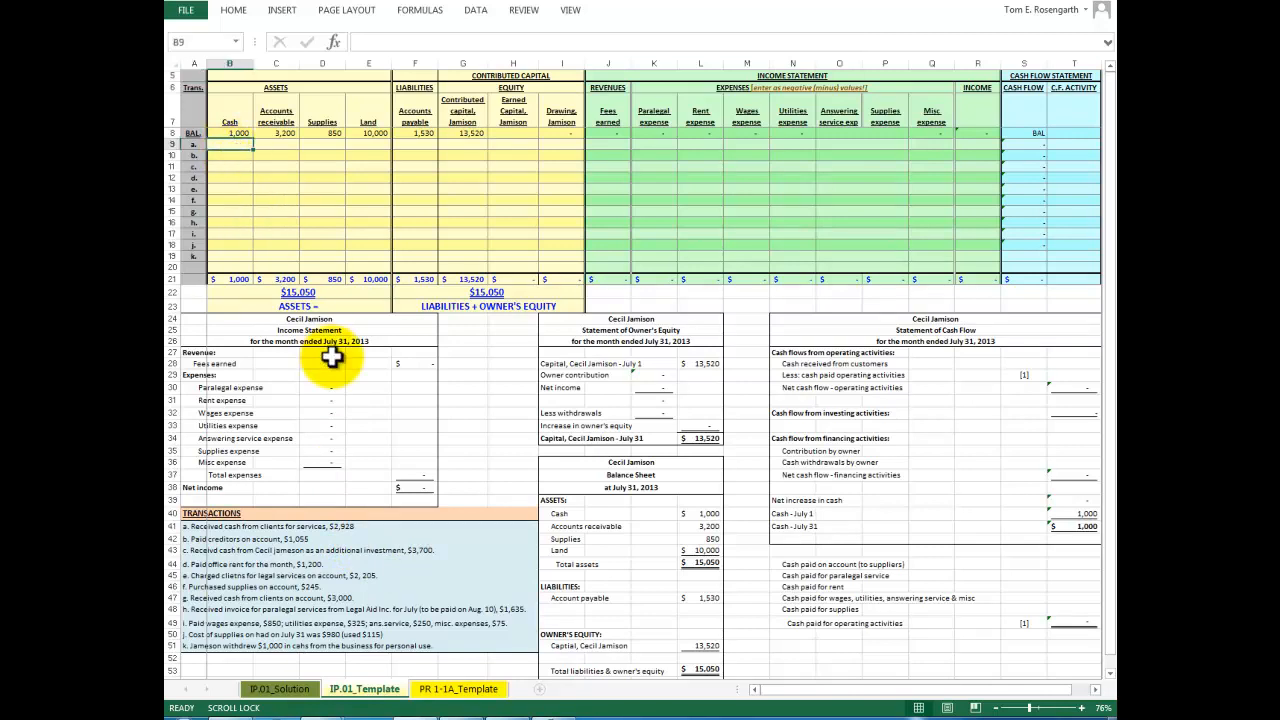
{"action": "type", "text": "2928"}
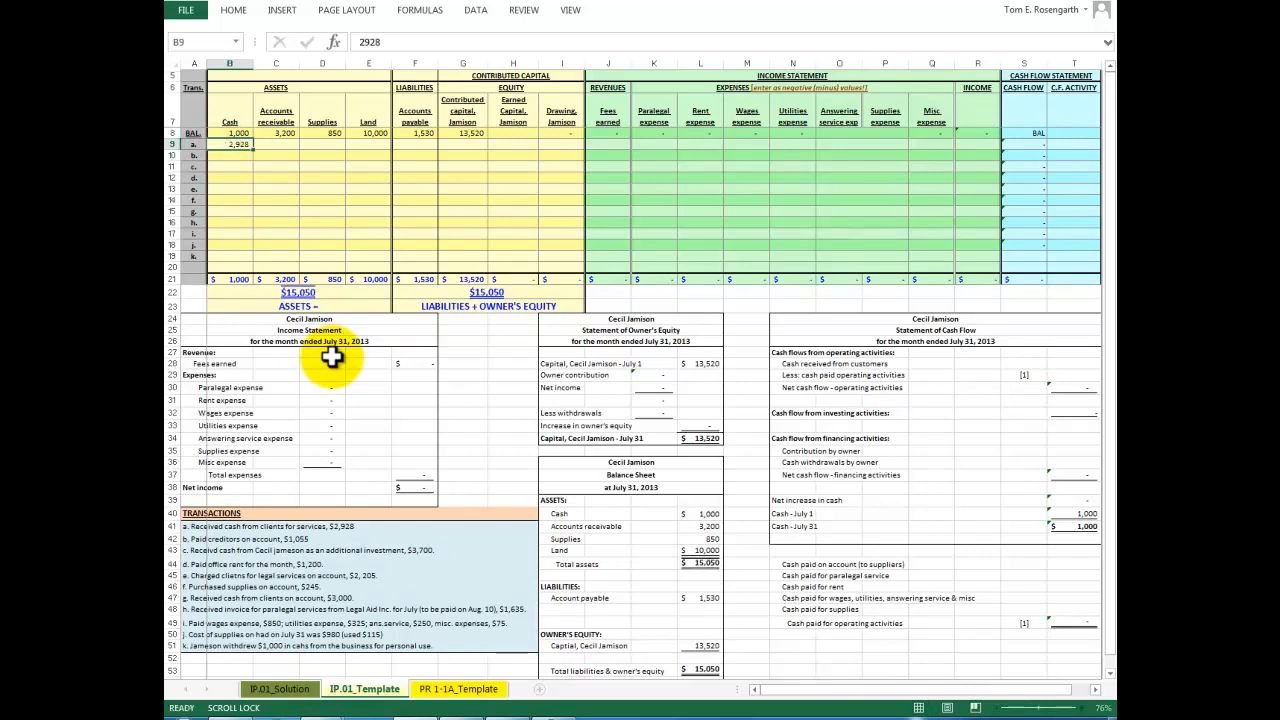
{"action": "key", "text": "Return"}
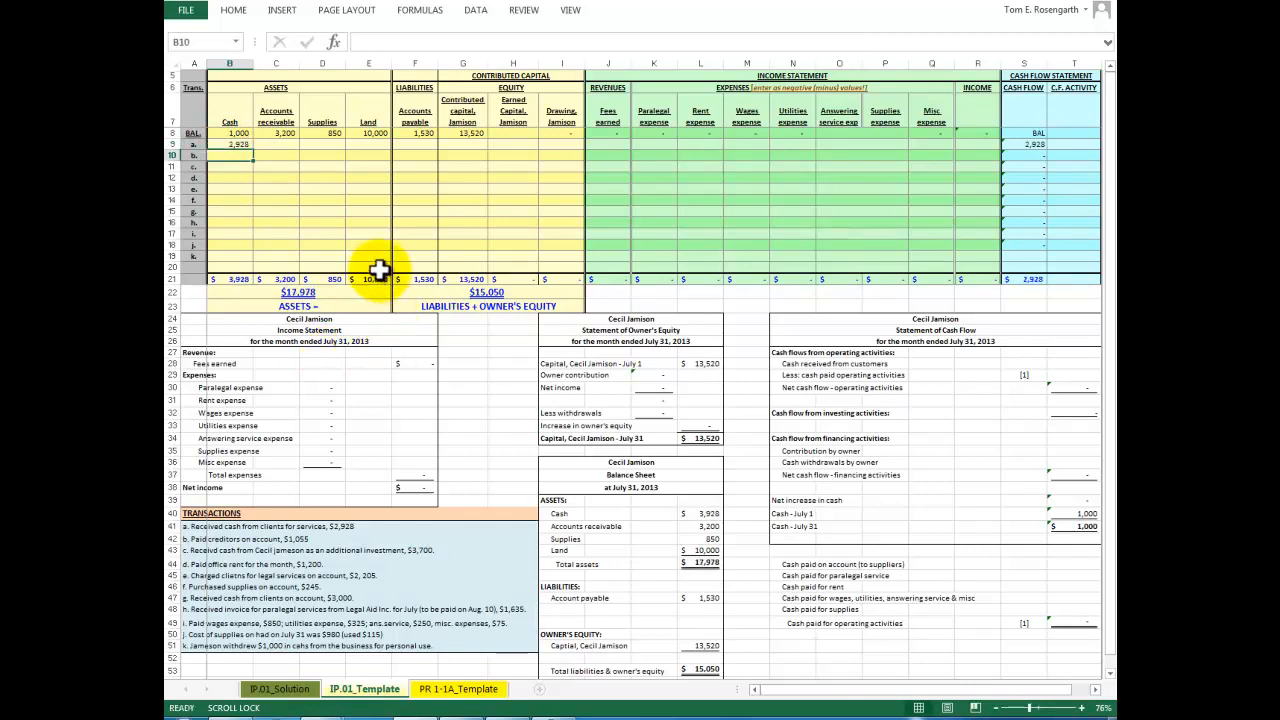
{"action": "left_click", "coordinate": [608, 147]}
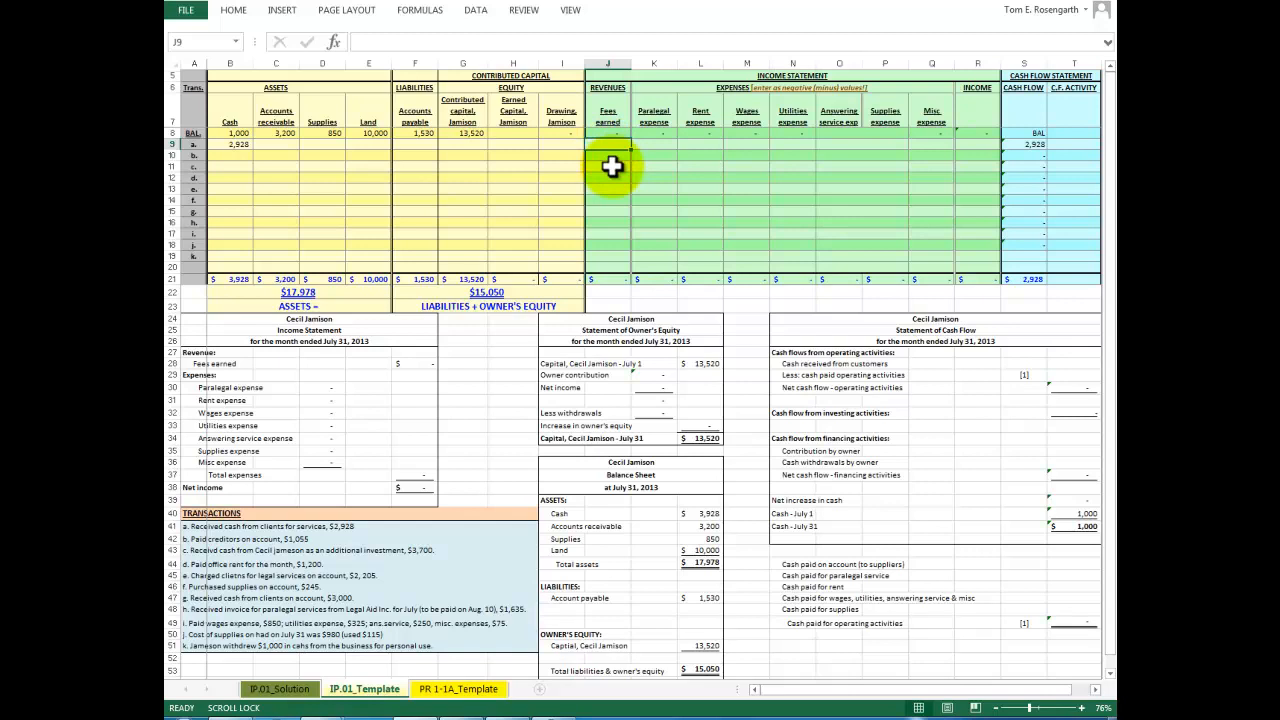
{"action": "type", "text": "293"}
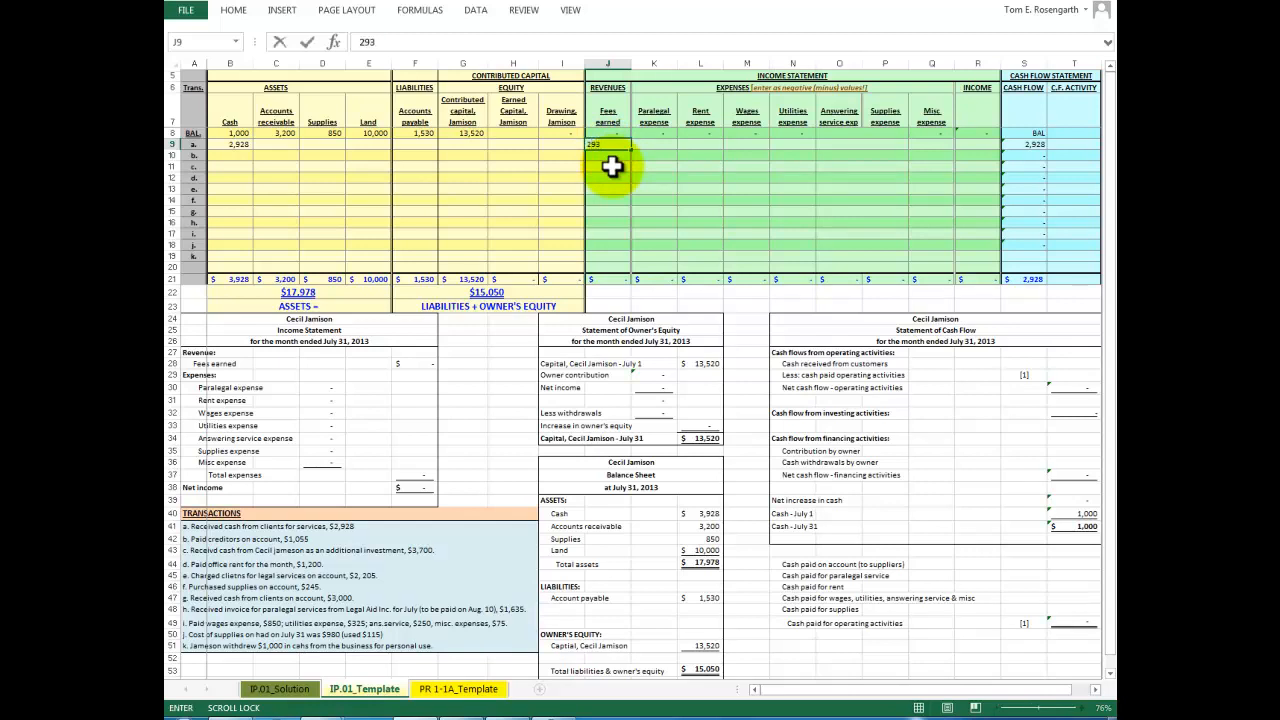
{"action": "key", "text": "BackSpace"}
{"action": "type", "text": "28"}
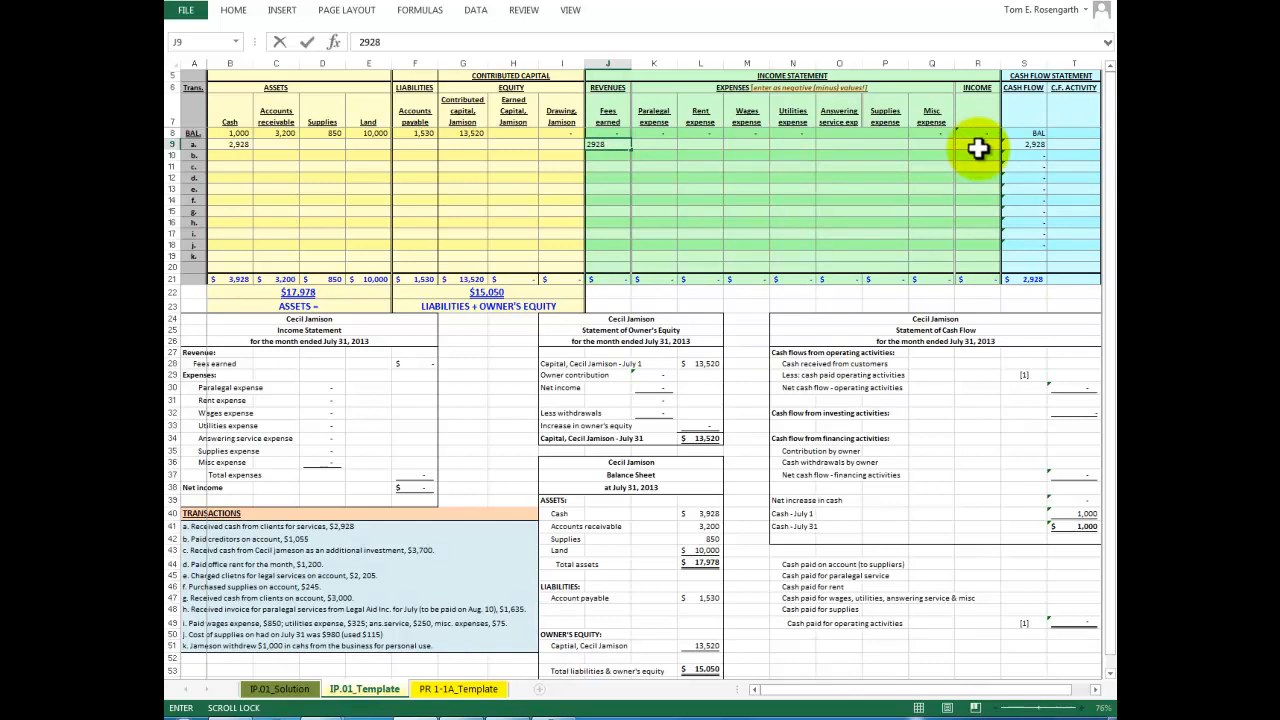
{"action": "key", "text": "Return"}
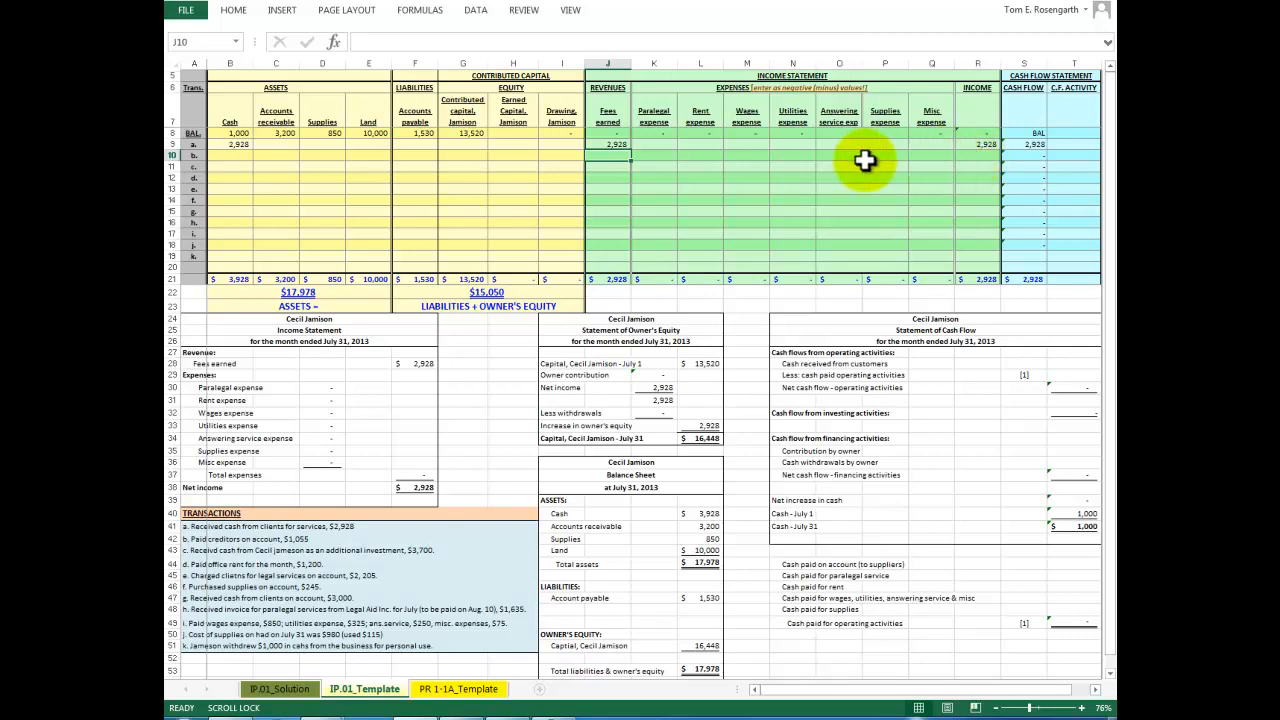
Link transaction a's Earned Capital cell to its Income amount with the formula =R9
{"action": "left_click", "coordinate": [466, 146]}
{"action": "left_click", "coordinate": [497, 144]}
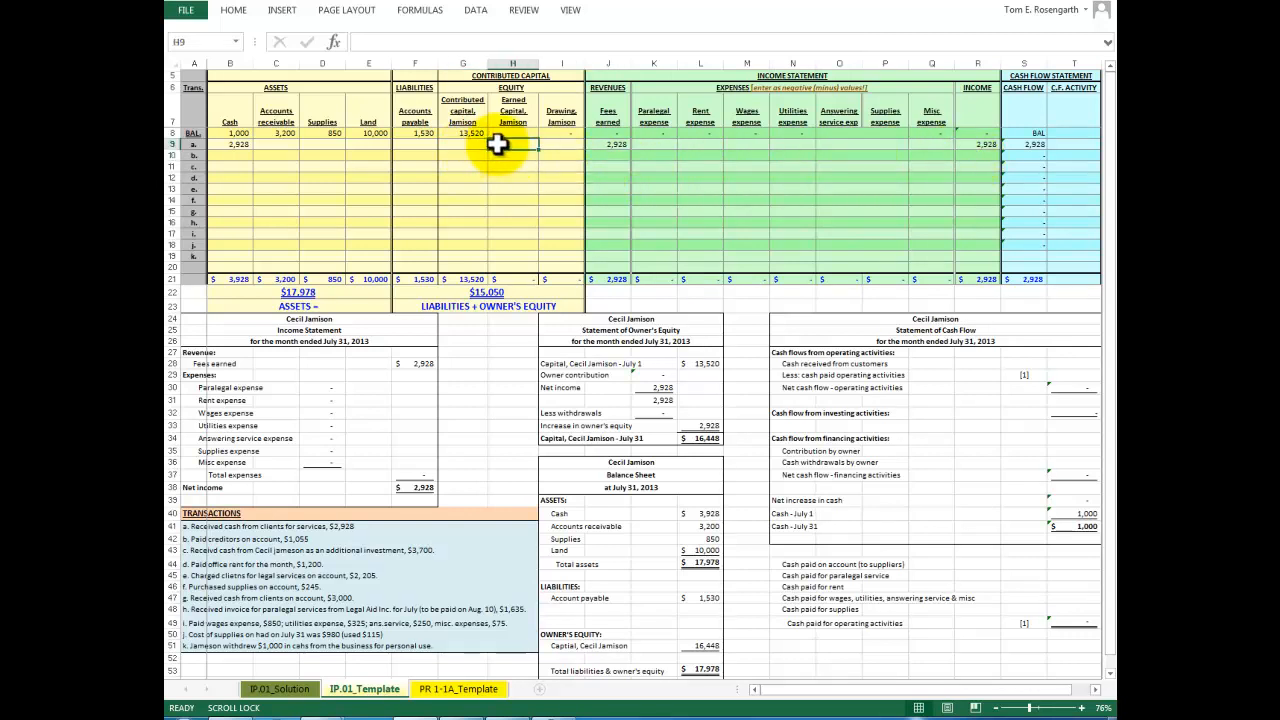
{"action": "type", "text": "="}
{"action": "left_click", "coordinate": [966, 145]}
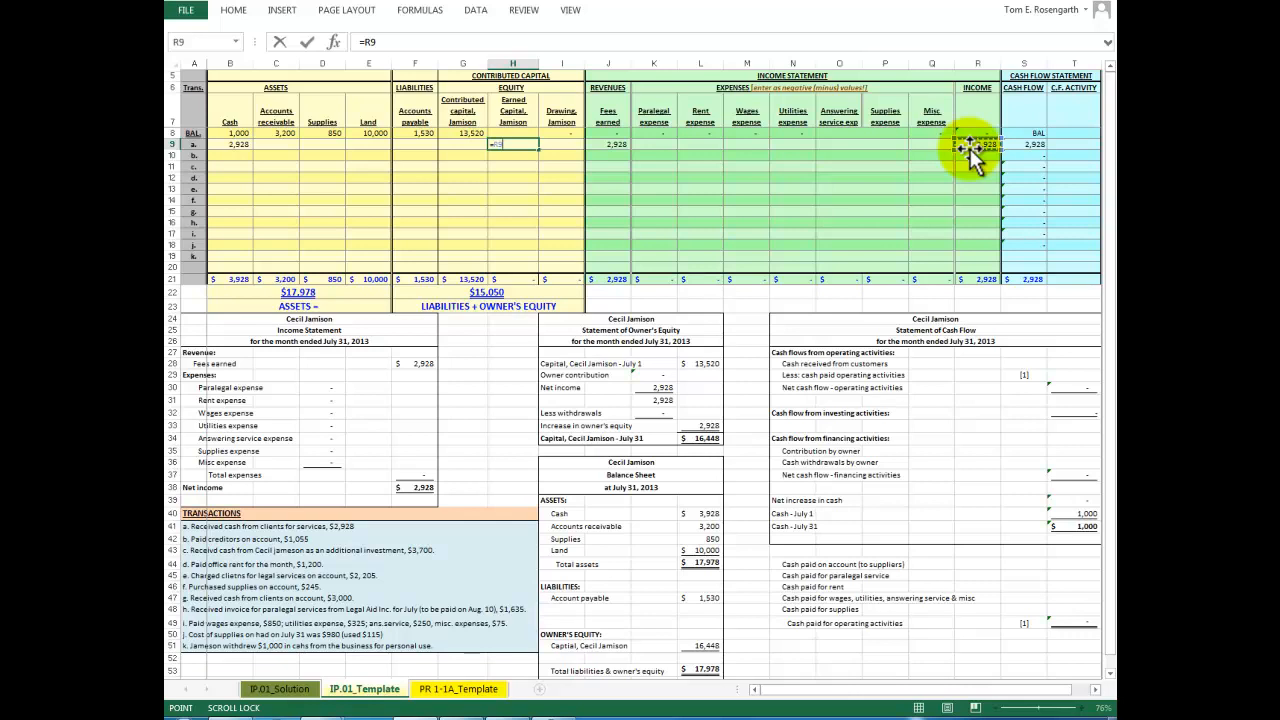
{"action": "key", "text": "Return"}
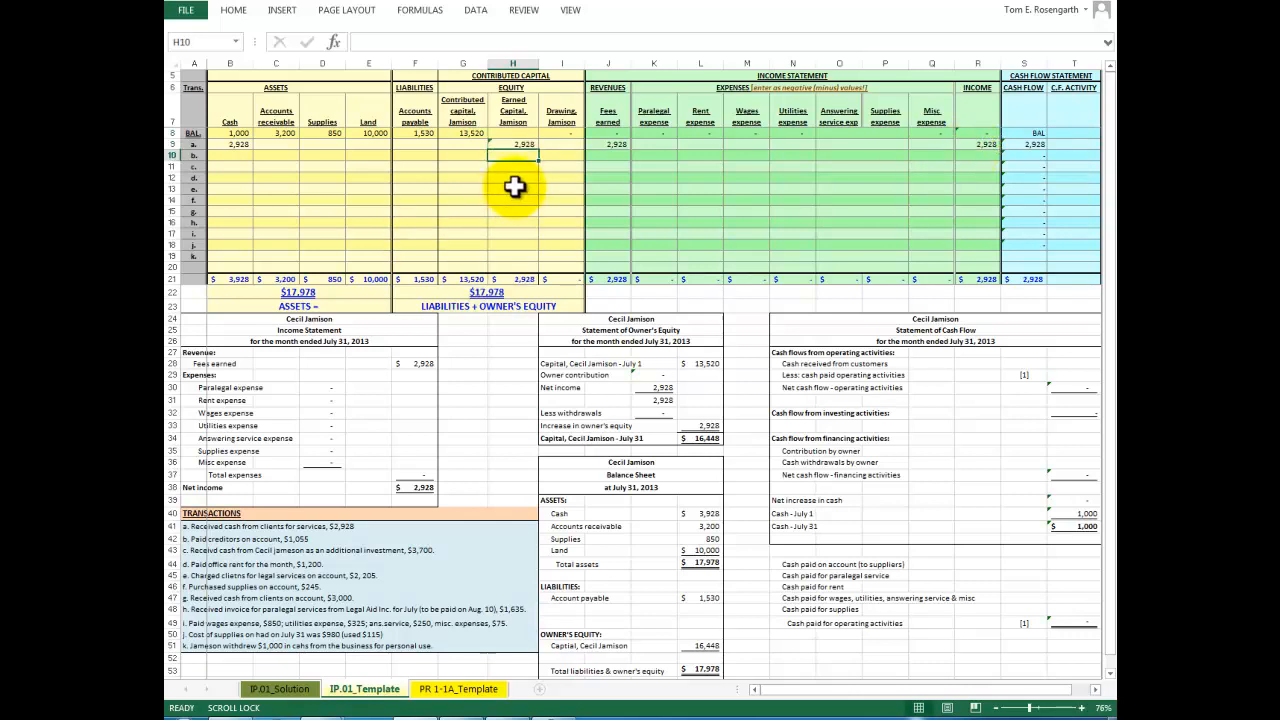
Classify transaction a's cash flow activity as Operating
{"action": "left_click", "coordinate": [1068, 144]}
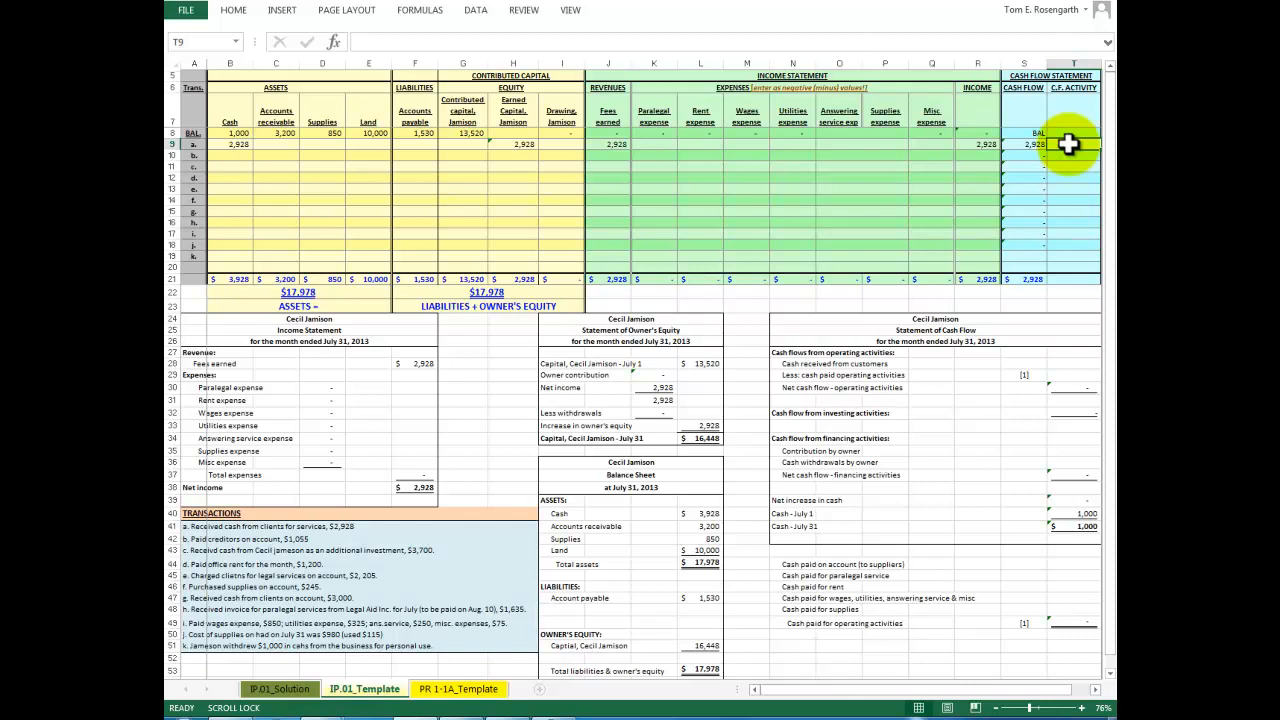
{"action": "type", "text": "O"}
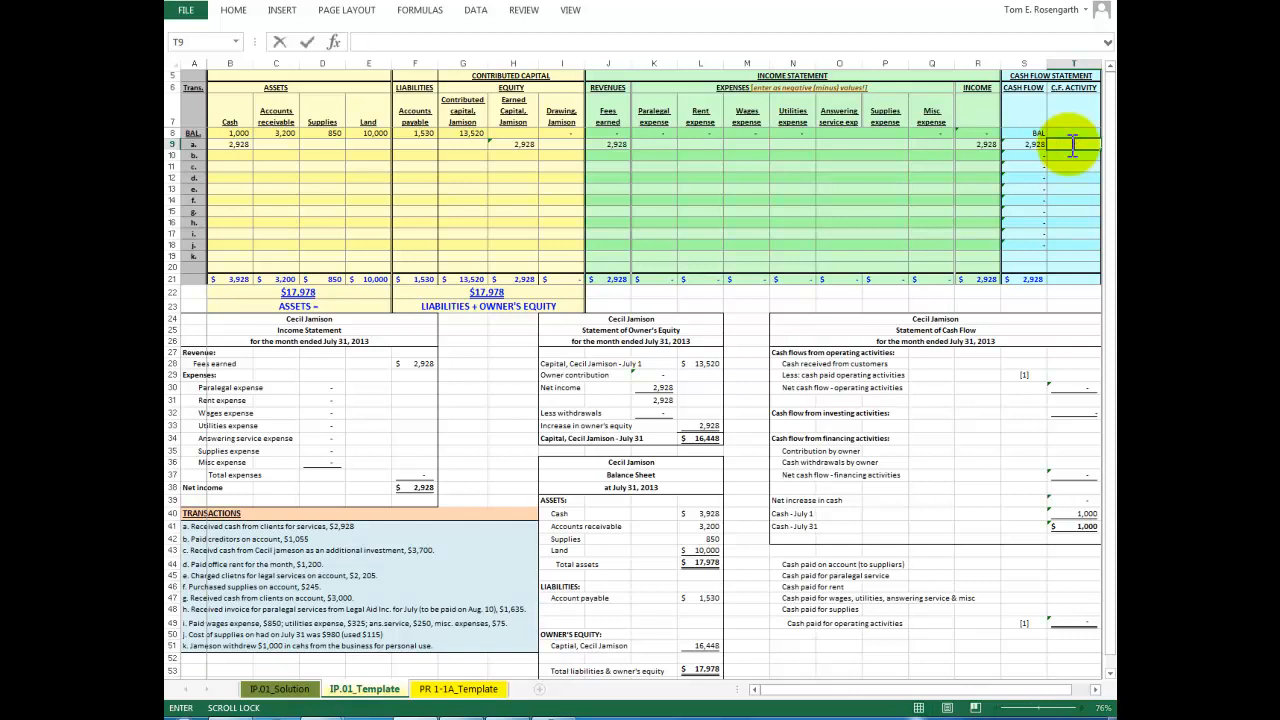
{"action": "type", "text": "perating"}
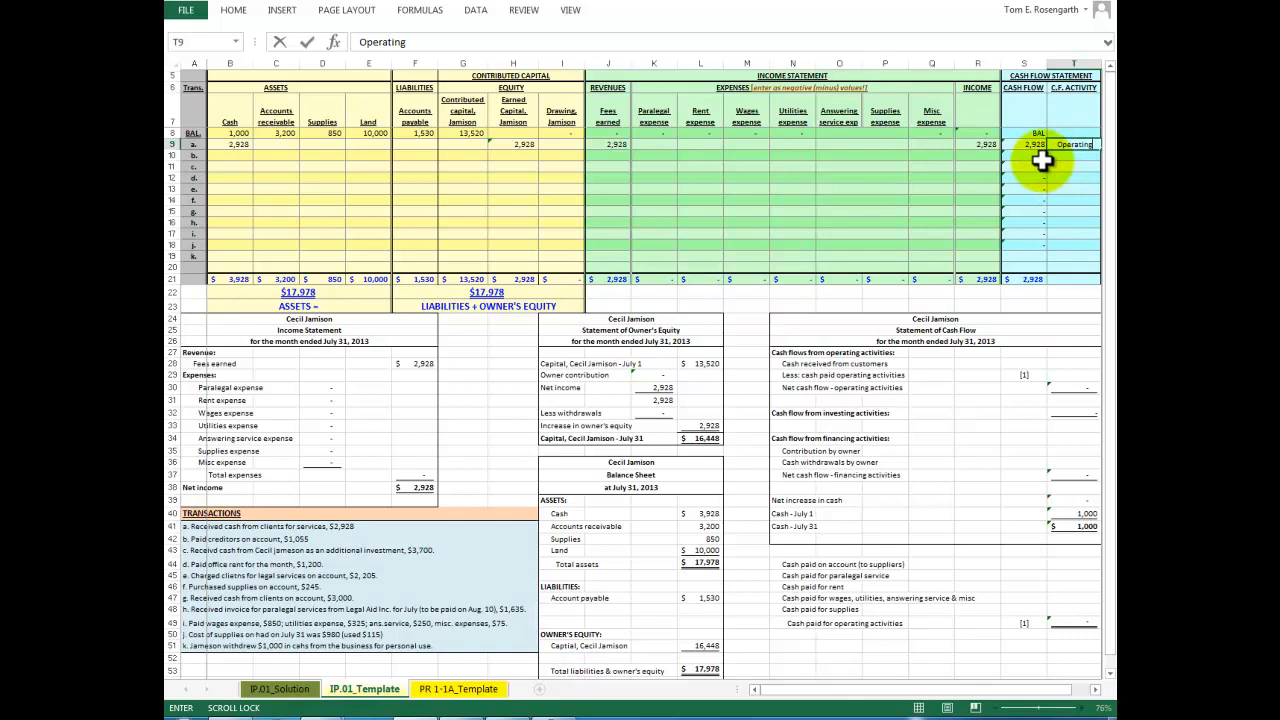
{"action": "key", "text": "Return"}
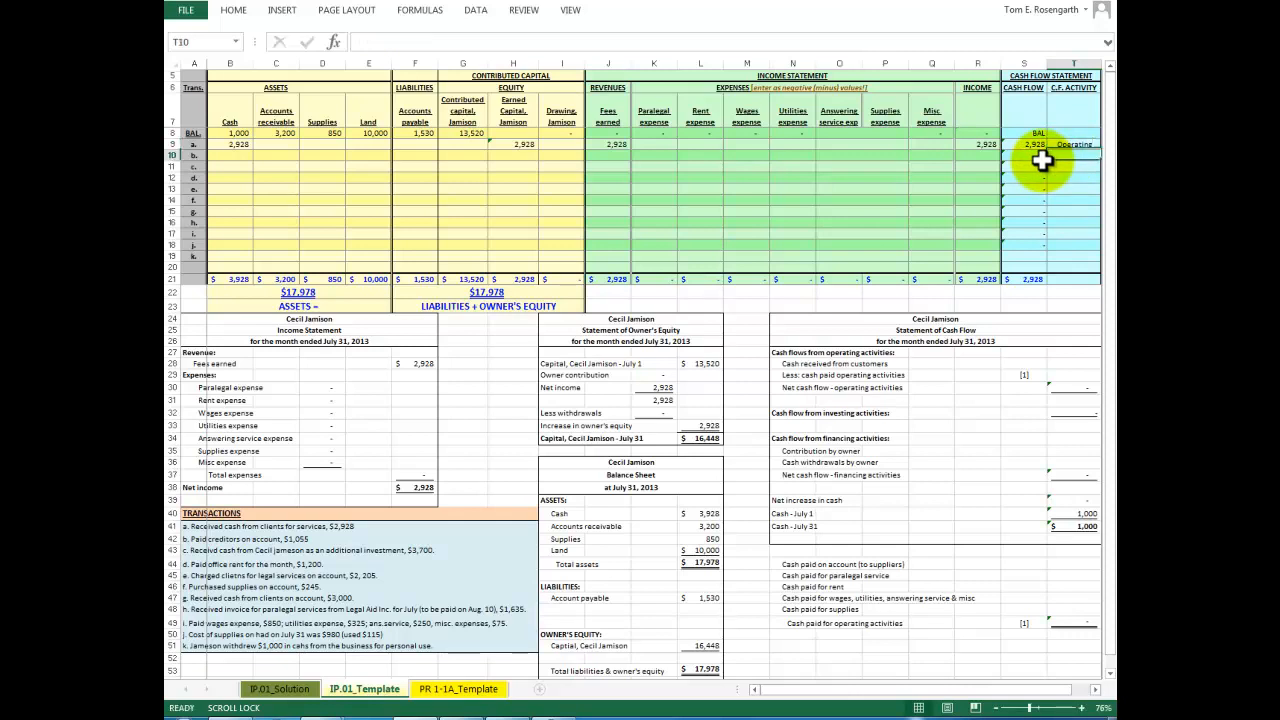
Enter -1055 for transaction b in both the Cash and Accounts payable columns
{"action": "left_click", "coordinate": [214, 157]}
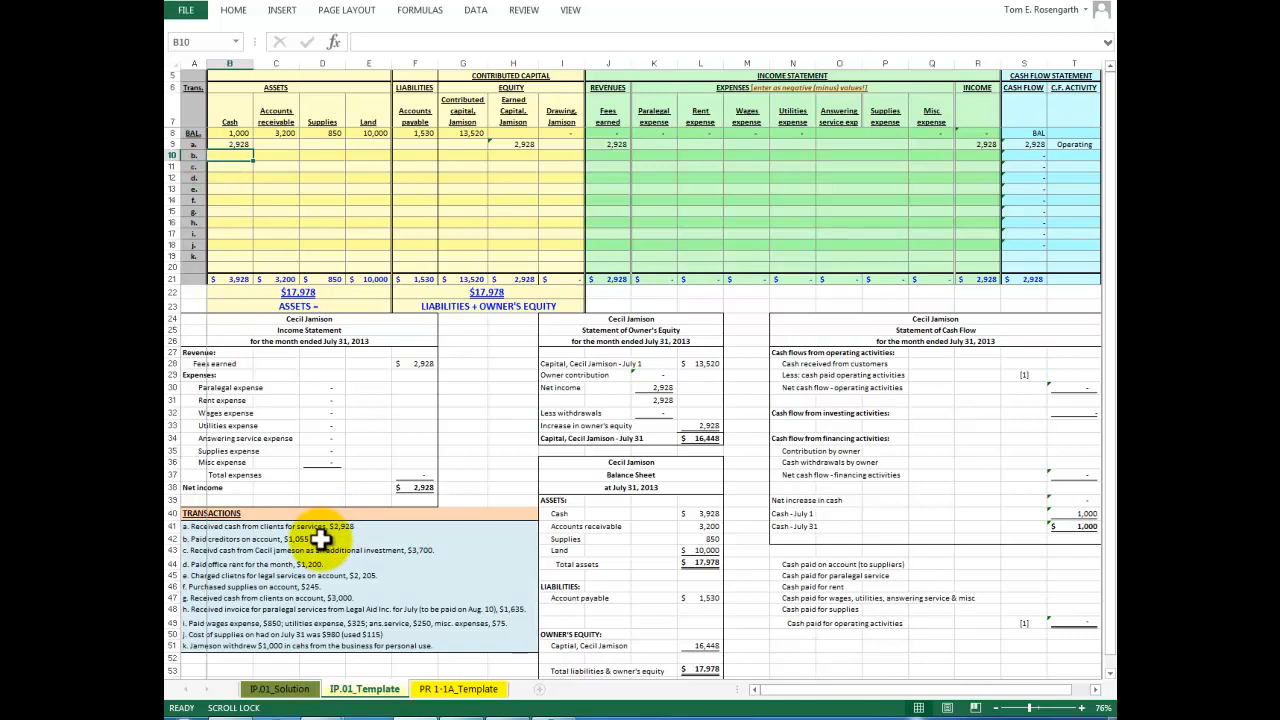
{"action": "type", "text": "-1055"}
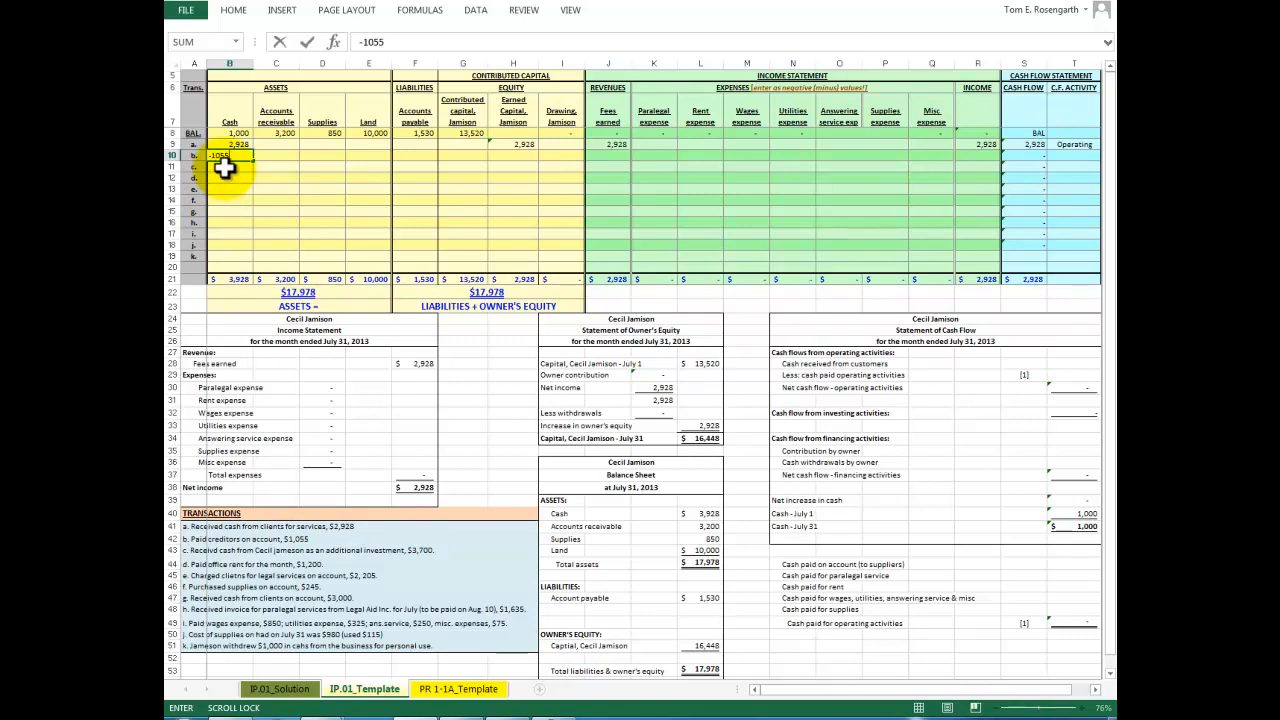
{"action": "key", "text": "Return"}
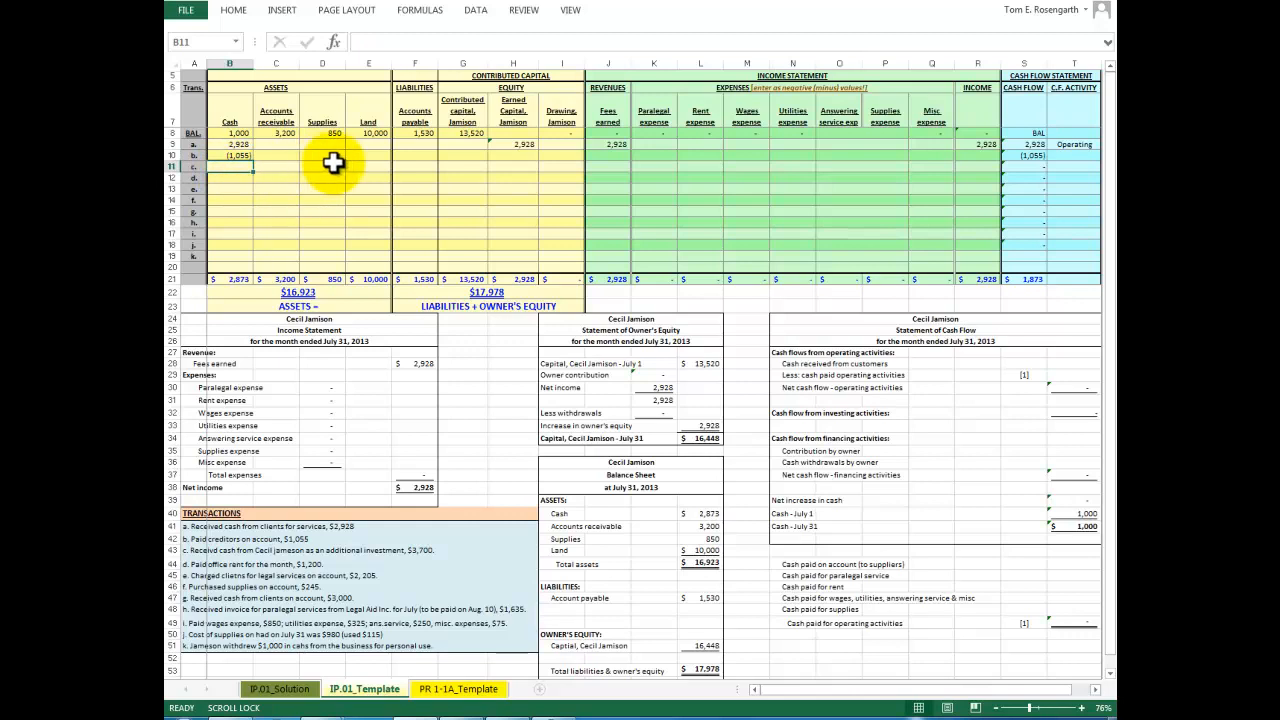
{"action": "left_click", "coordinate": [414, 155]}
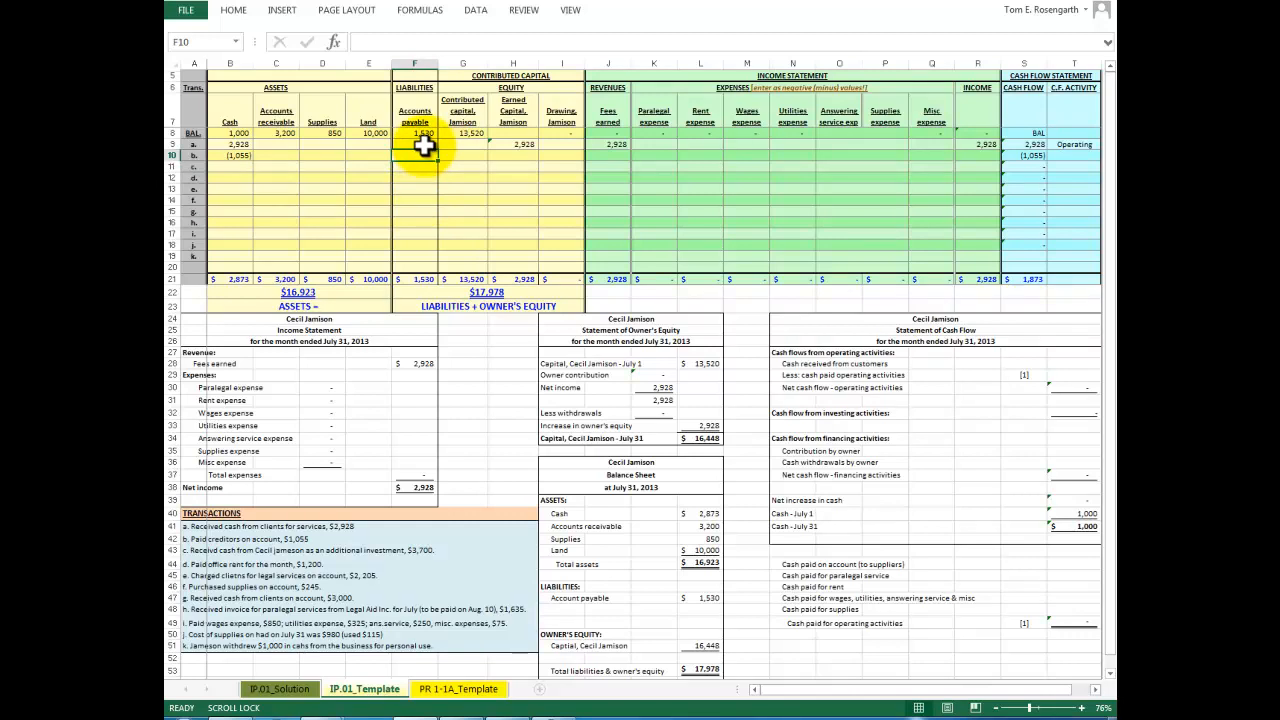
{"action": "type", "text": "-1055"}
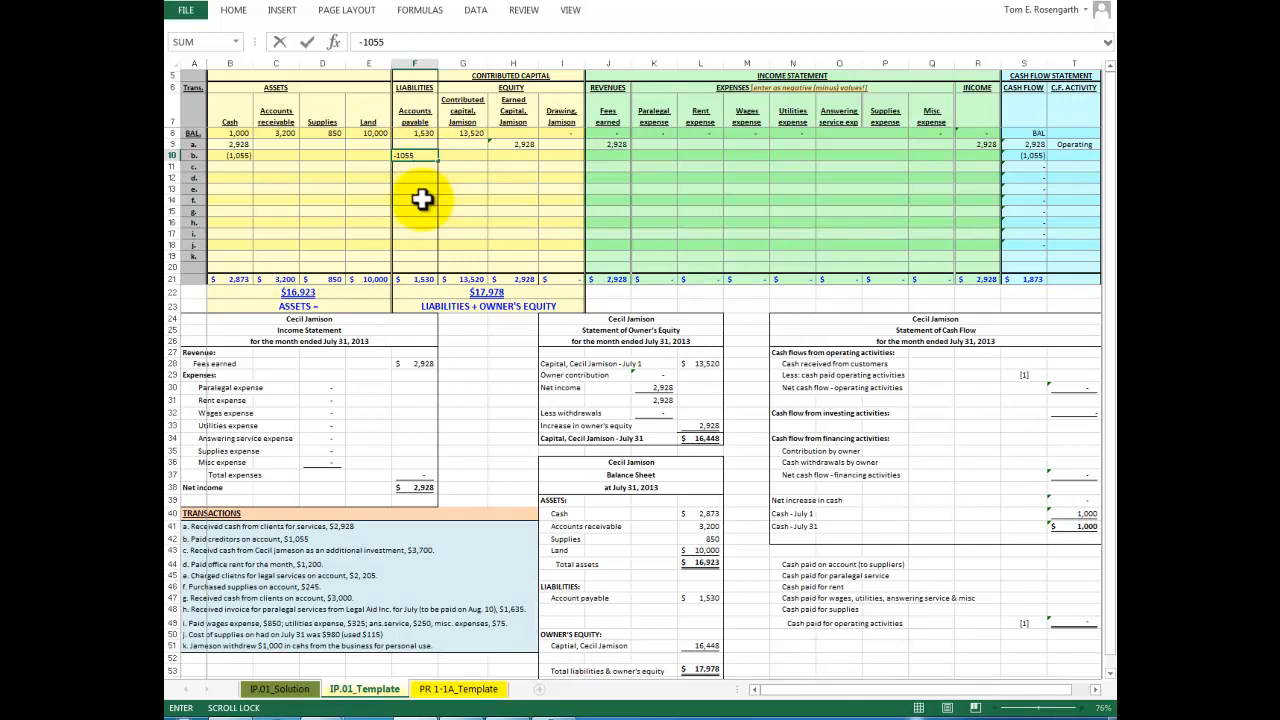
{"action": "key", "text": "Return"}
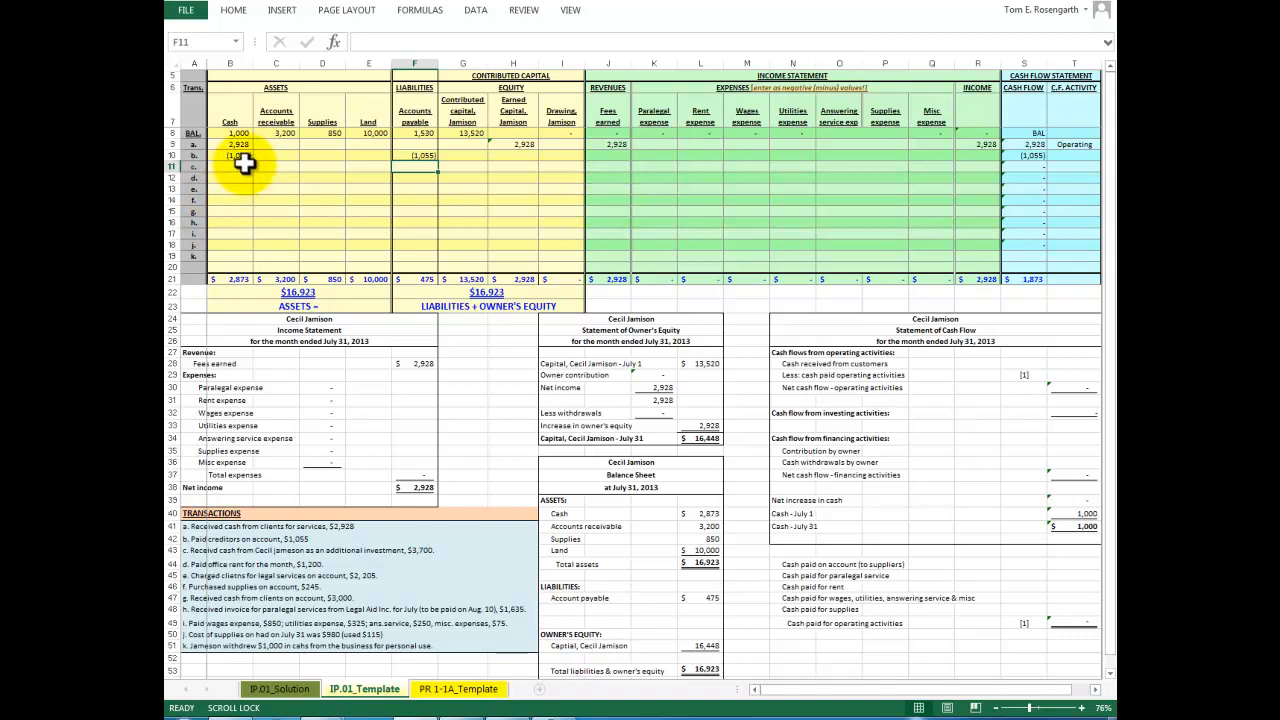
Classify transaction b's cash flow activity as Operating
{"action": "left_click", "coordinate": [1062, 156]}
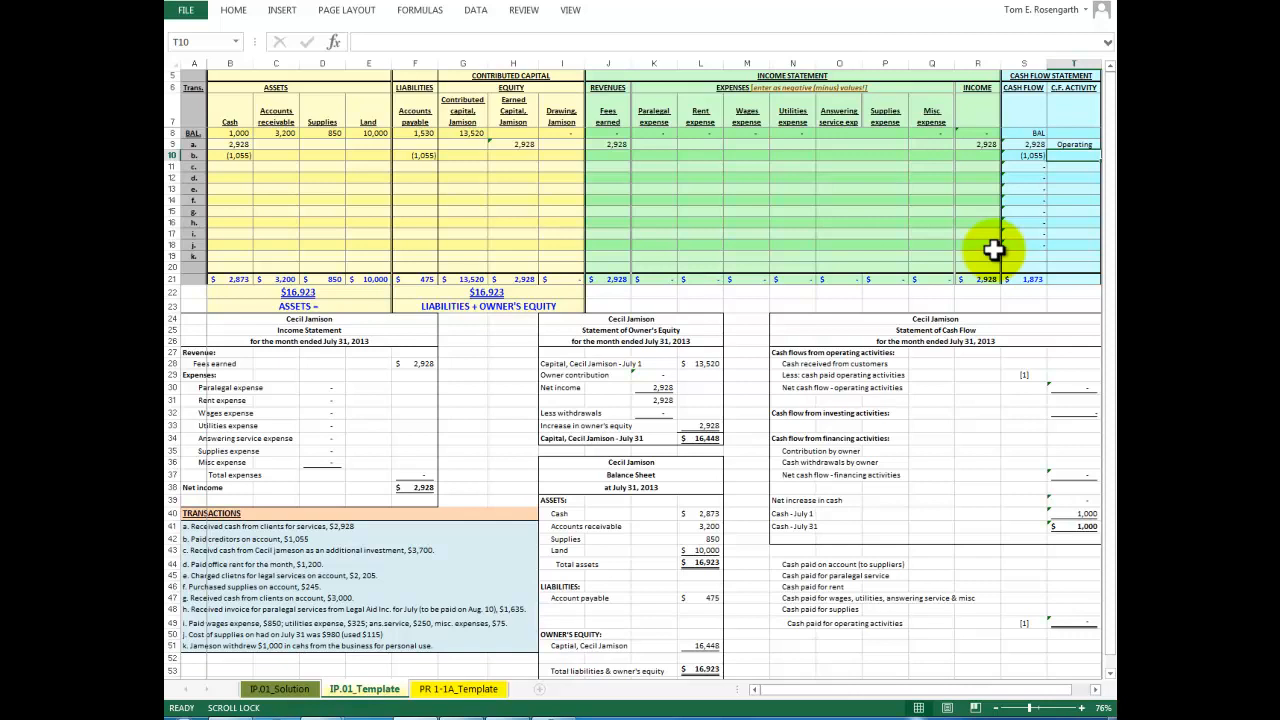
{"action": "type", "text": "Operating"}
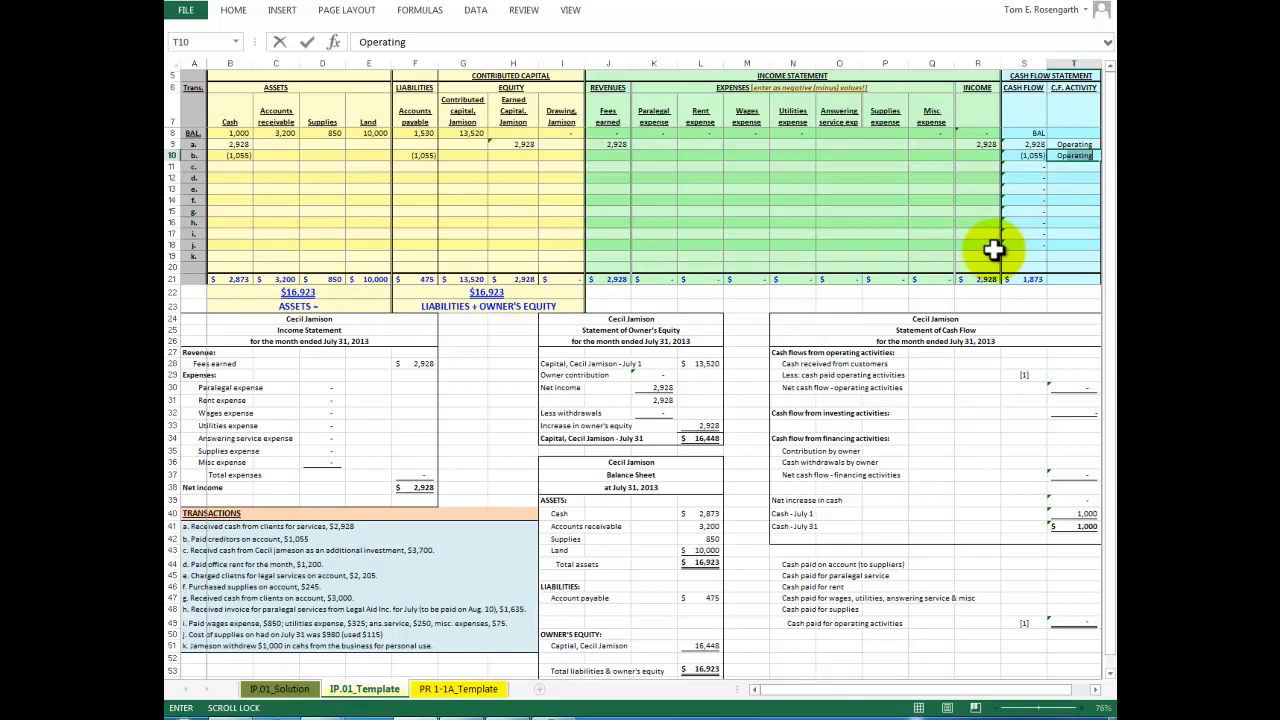
{"action": "key", "text": "Return"}
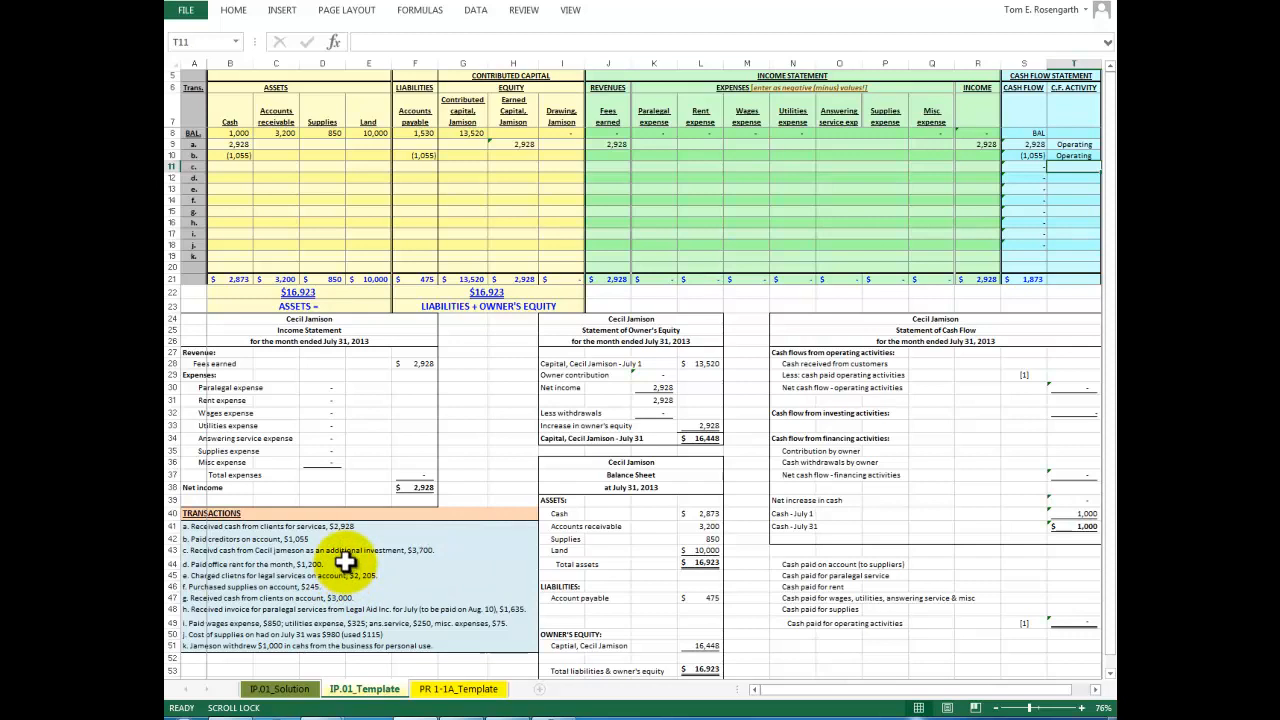
Enter 3700 for transaction c in both the Cash and Contributed capital columns
{"action": "left_click", "coordinate": [241, 167]}
{"action": "type", "text": "37"}
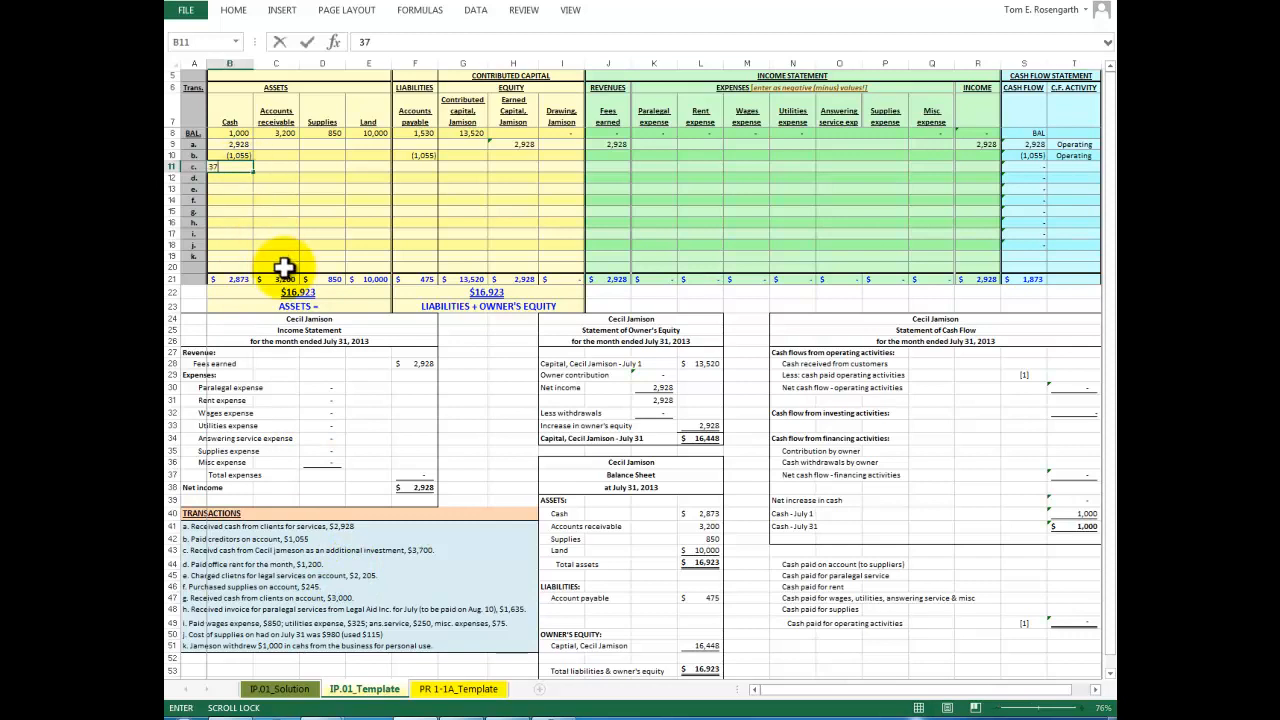
{"action": "type", "text": "00"}
{"action": "key", "text": "Return"}
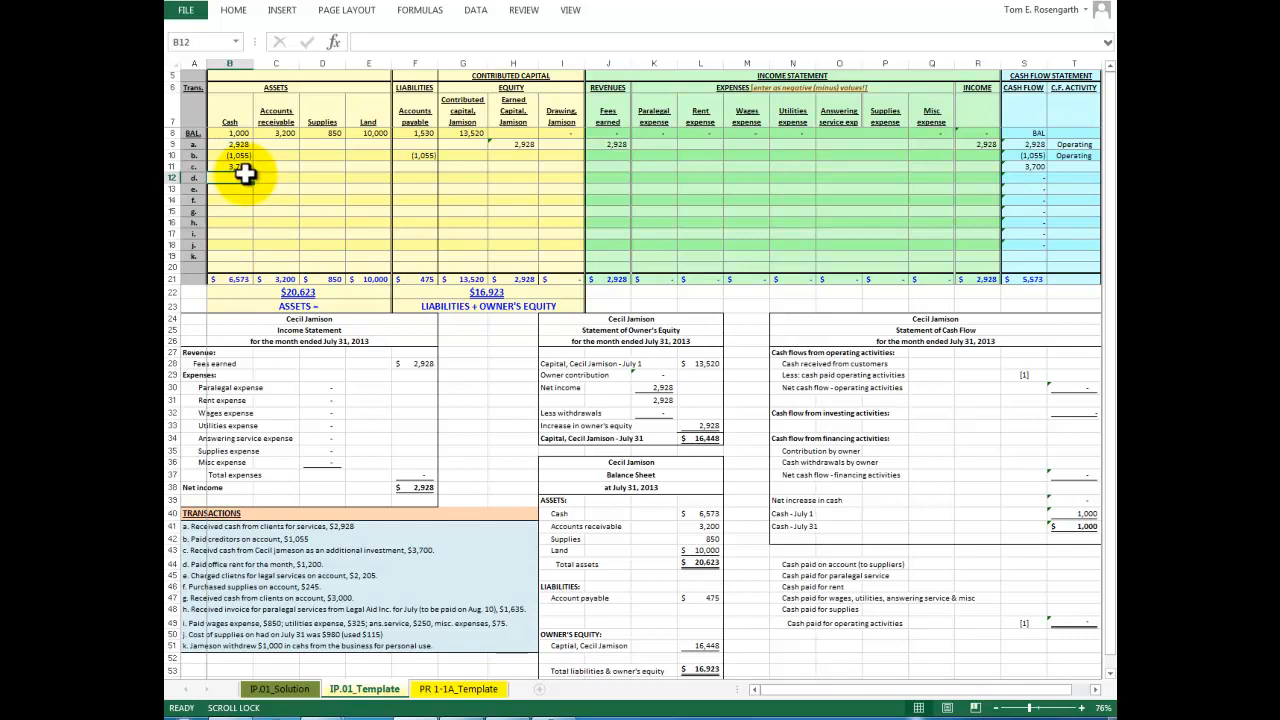
{"action": "left_click", "coordinate": [465, 169]}
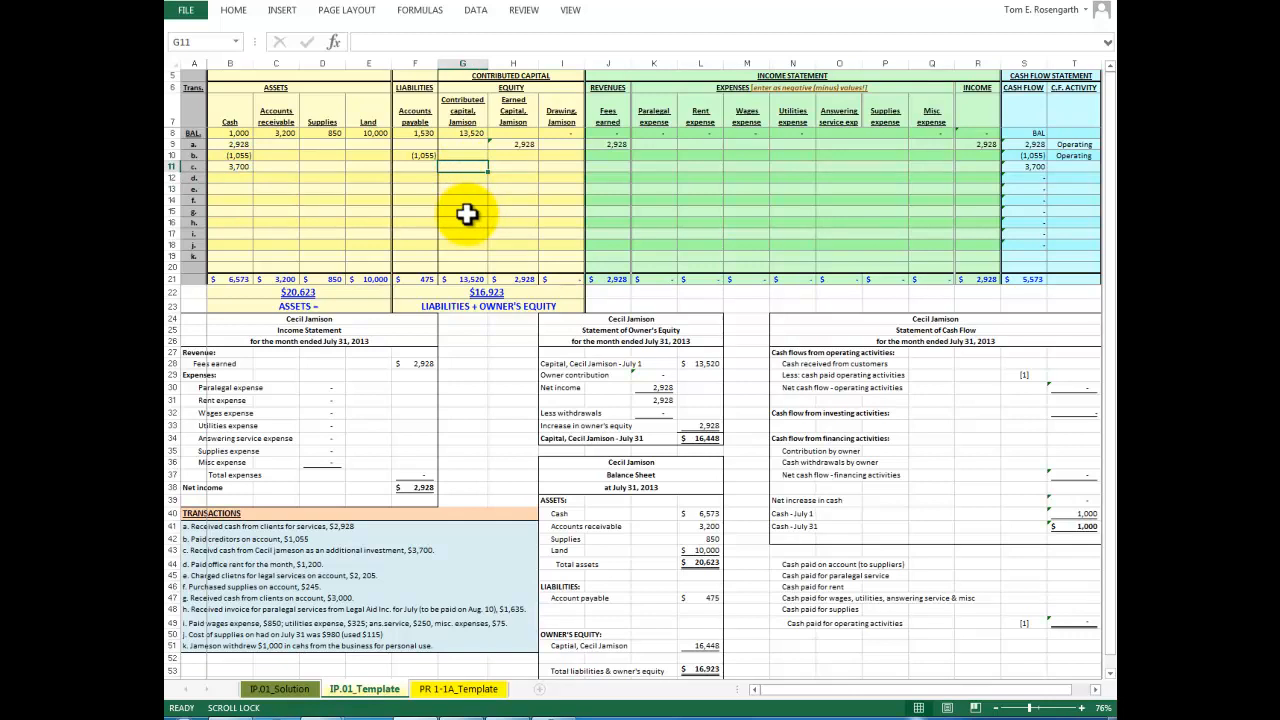
{"action": "type", "text": "3700"}
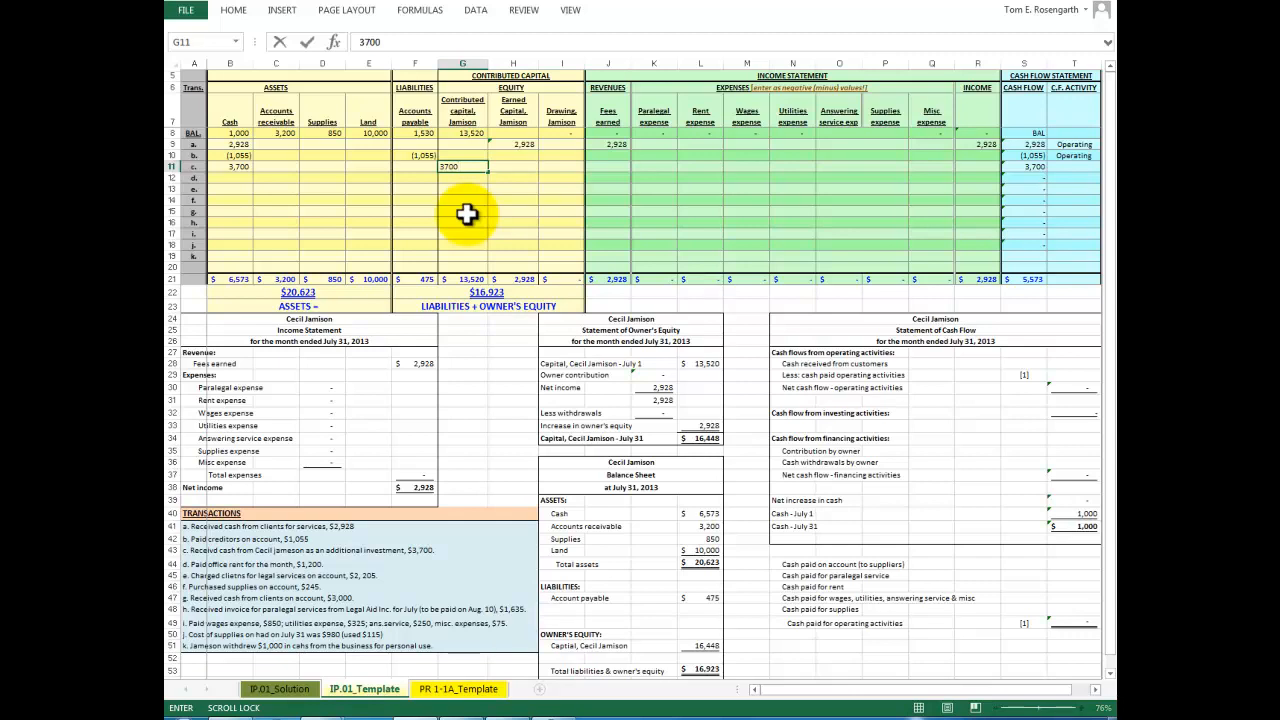
{"action": "key", "text": "Return"}
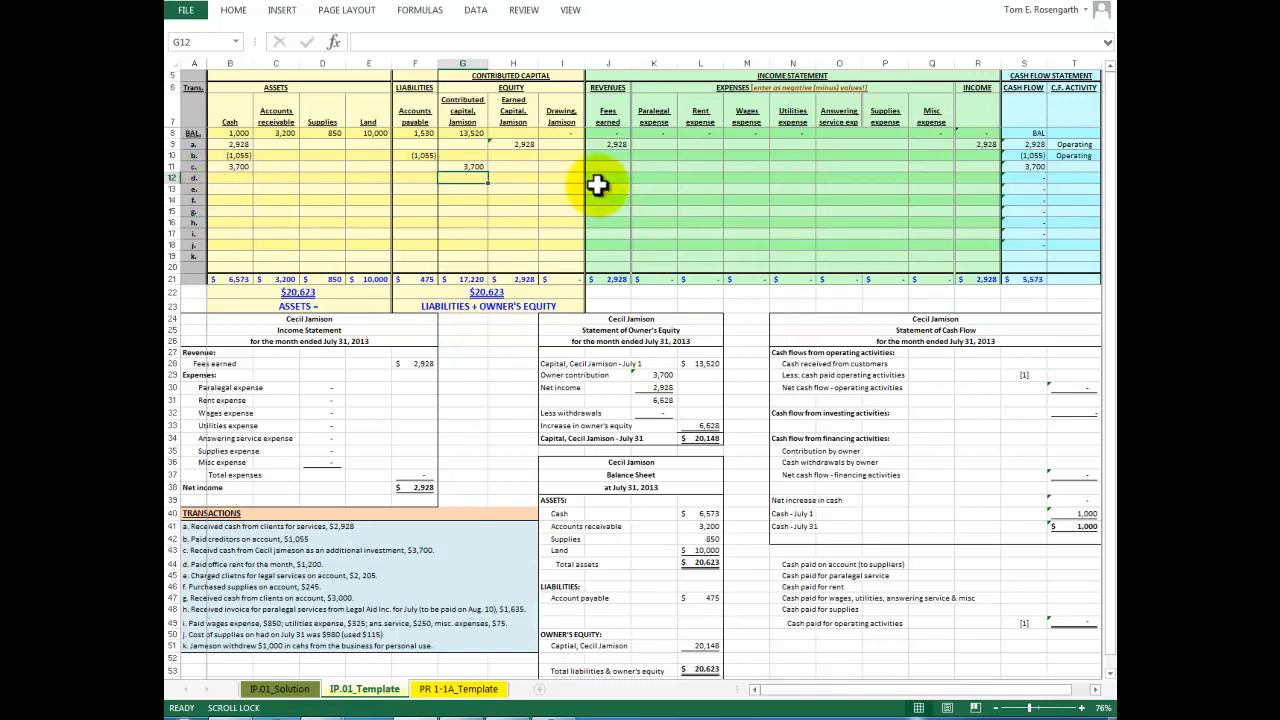
Classify transaction c's cash flow activity as Financing
{"action": "left_click", "coordinate": [1063, 167]}
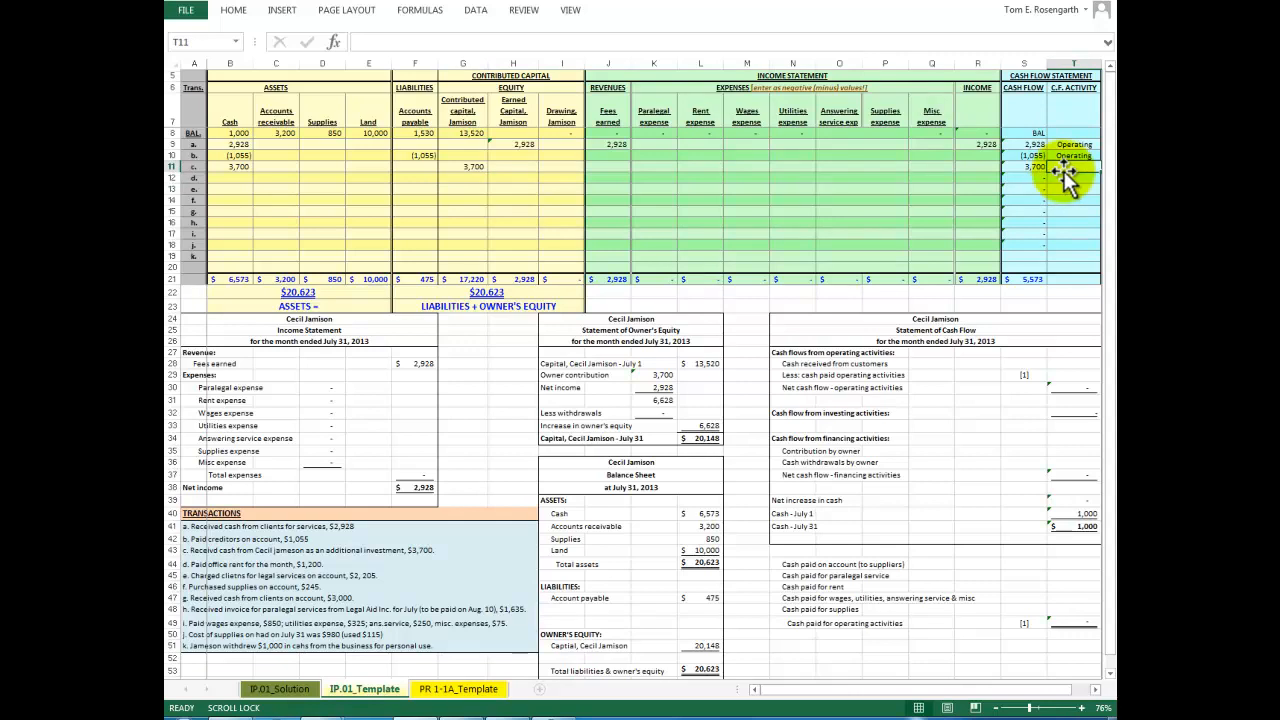
{"action": "type", "text": "Financing"}
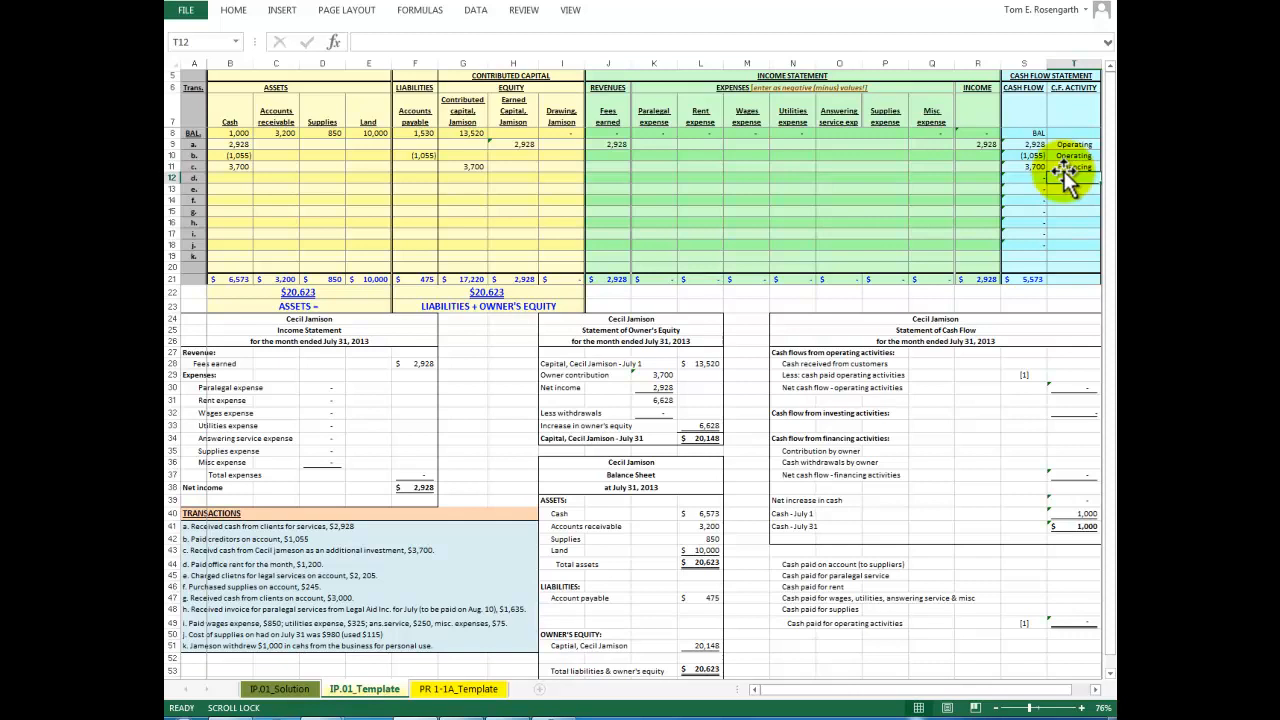
{"action": "key", "text": "Return"}
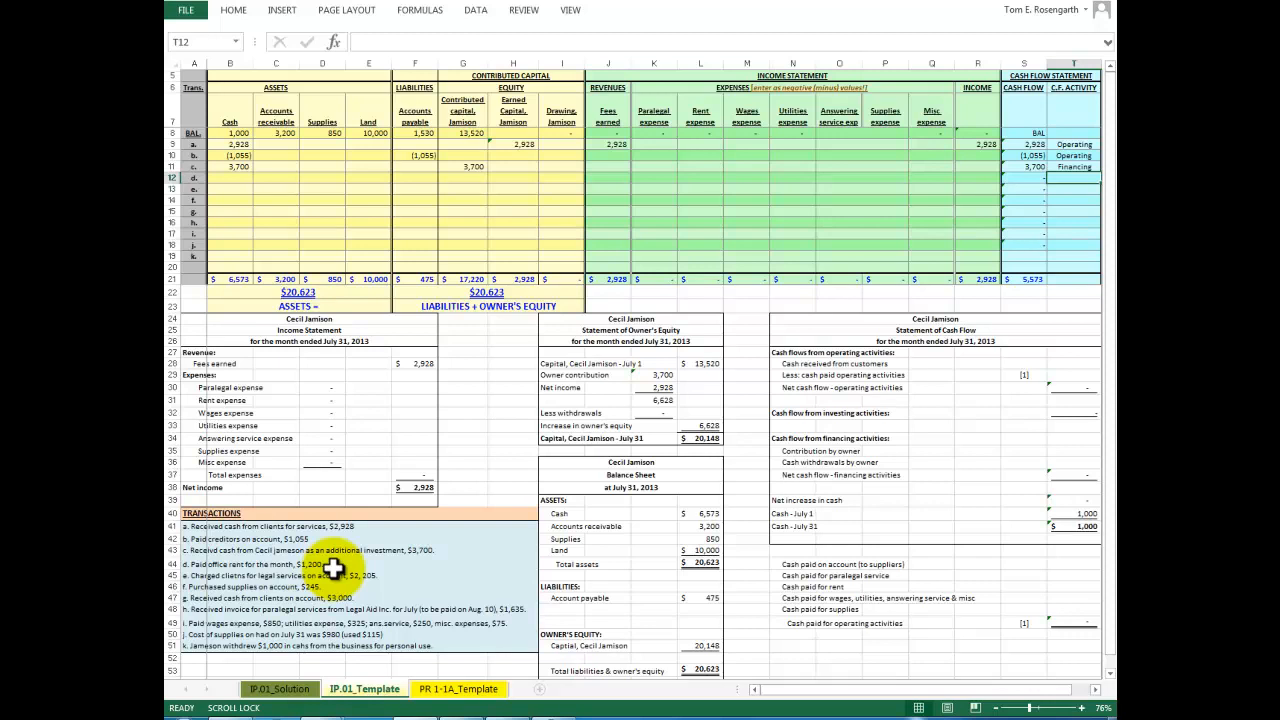
Enter -1200 for transaction d in both the Cash and Rent expense columns
{"action": "left_click", "coordinate": [226, 178]}
{"action": "type", "text": "-1200"}
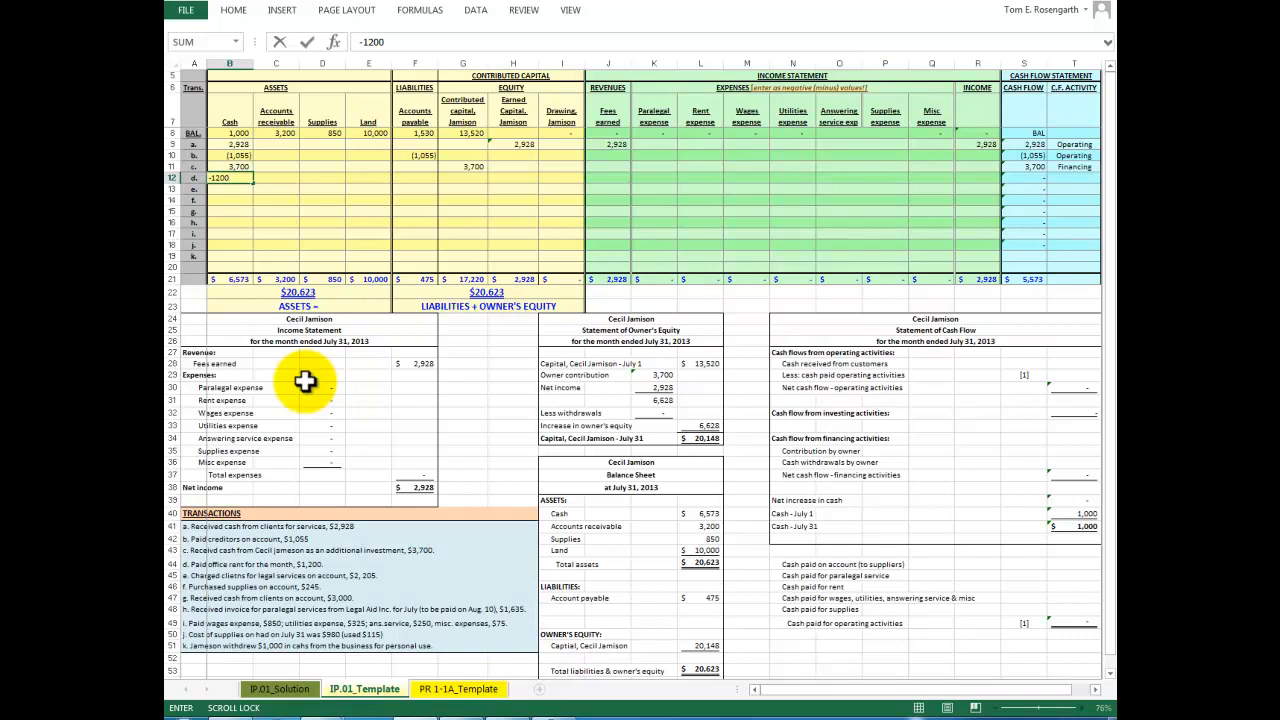
{"action": "key", "text": "Return"}
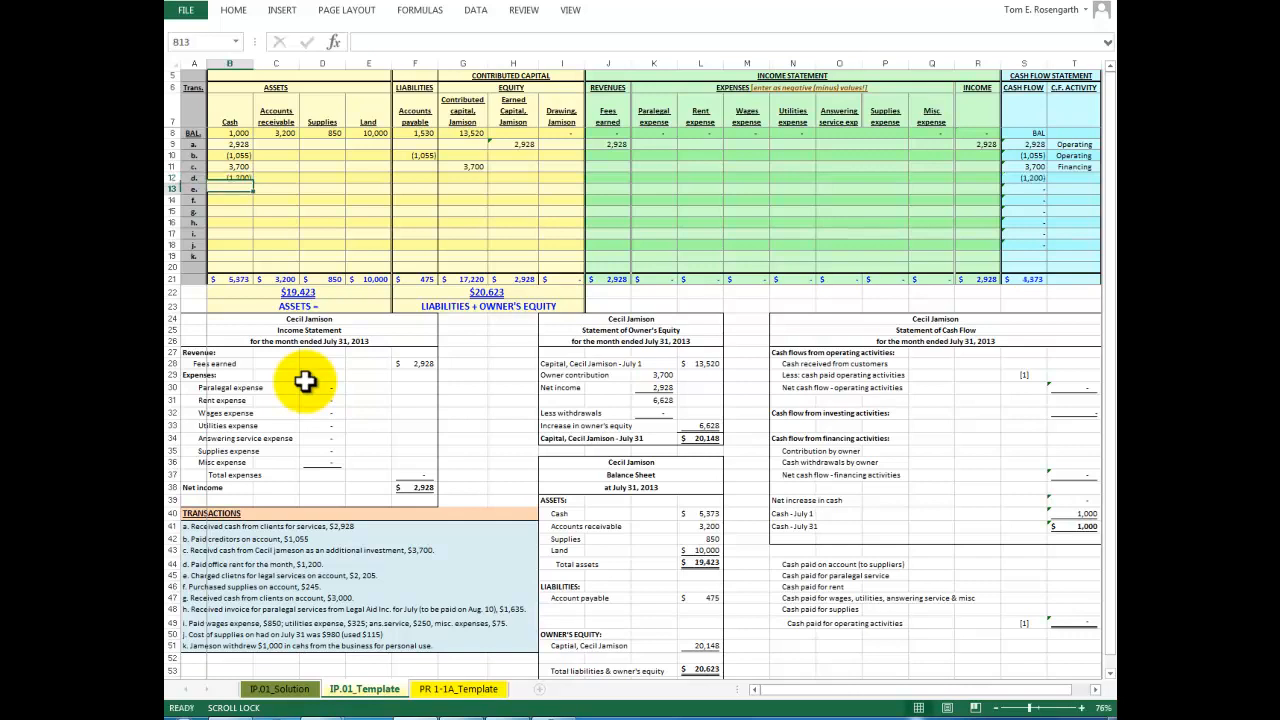
{"action": "left_click", "coordinate": [697, 178]}
{"action": "type", "text": "-1200"}
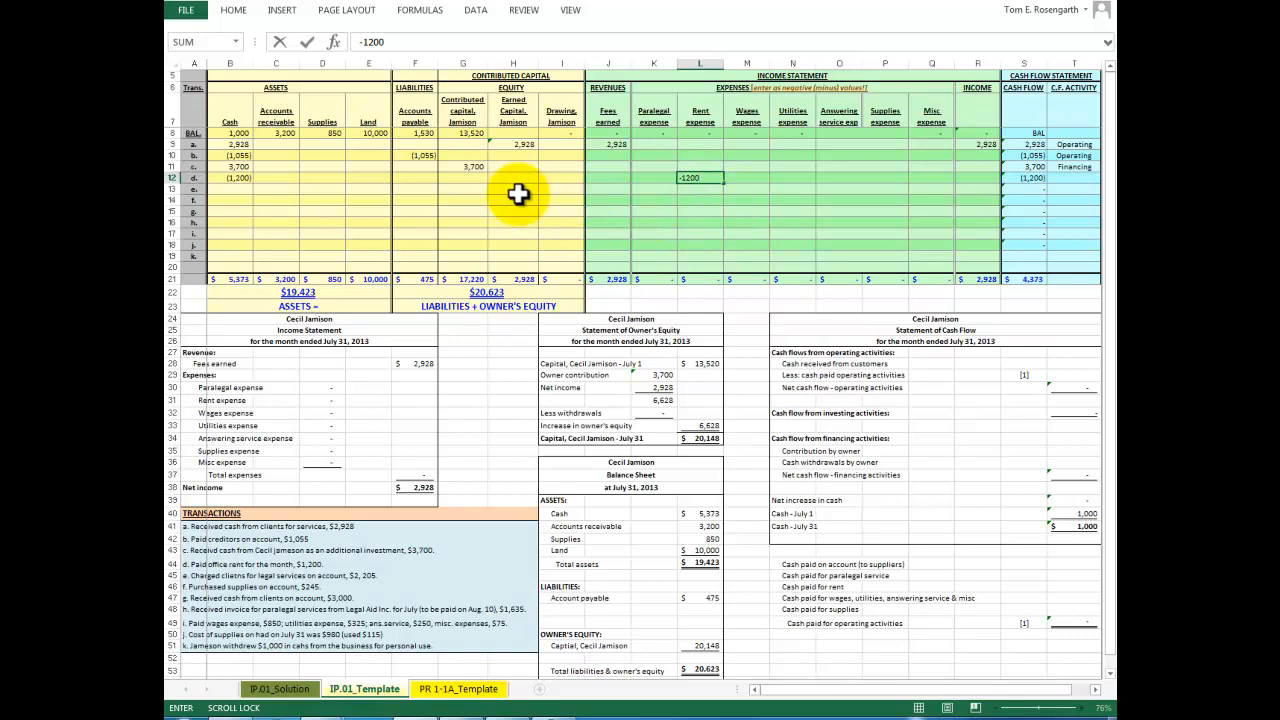
{"action": "key", "text": "Return"}
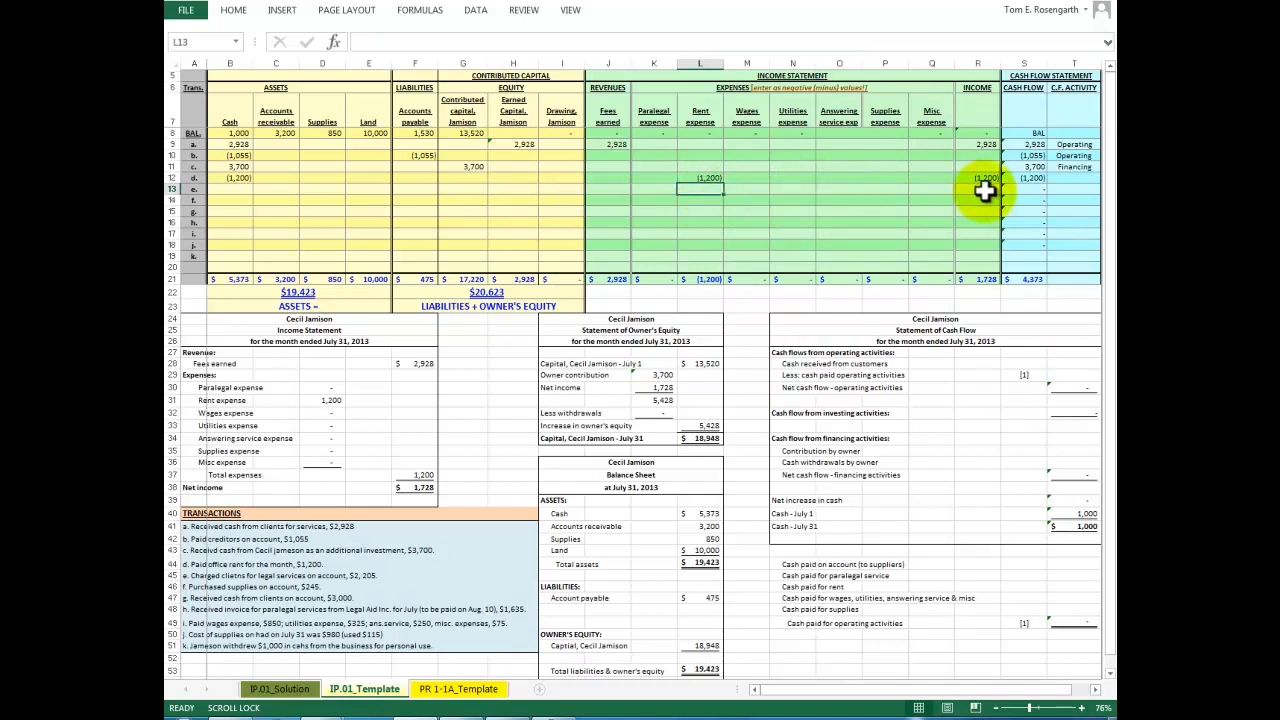
Enter -1200 in the Earned capital column for transaction d and classify its cash flow activity as Operating
{"action": "left_click", "coordinate": [515, 178]}
{"action": "type", "text": "-1200"}
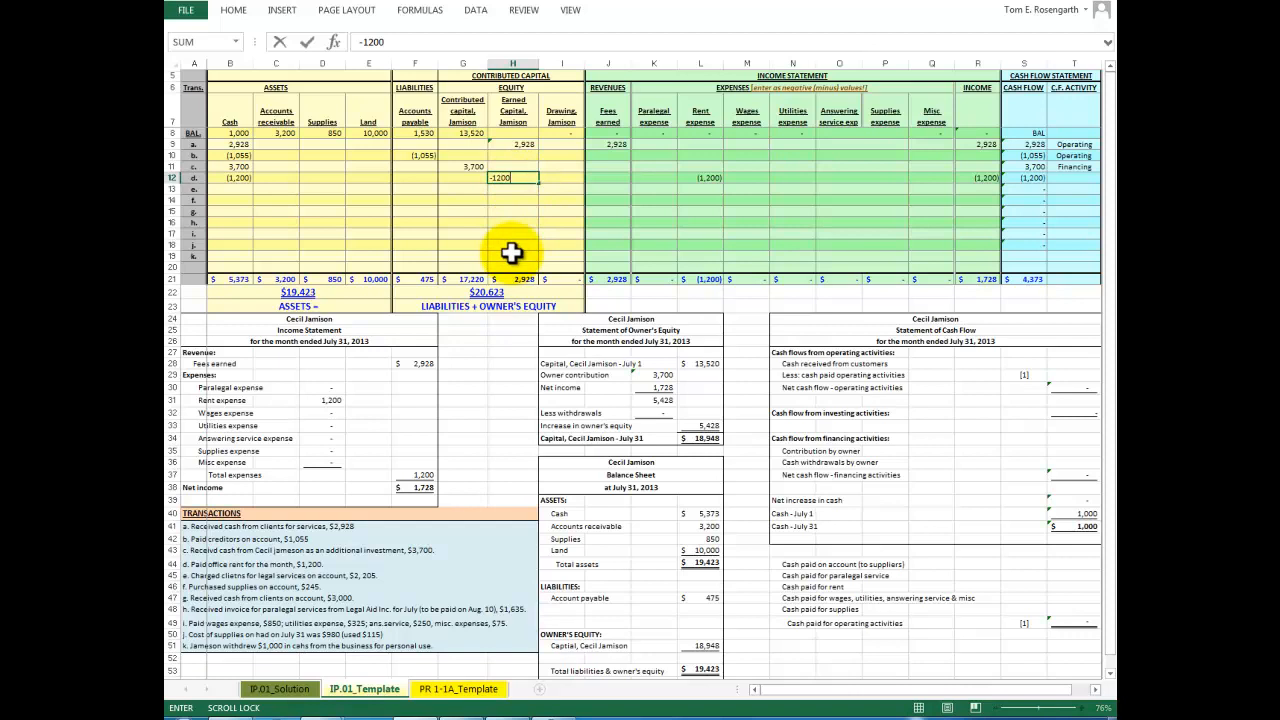
{"action": "key", "text": "Return"}
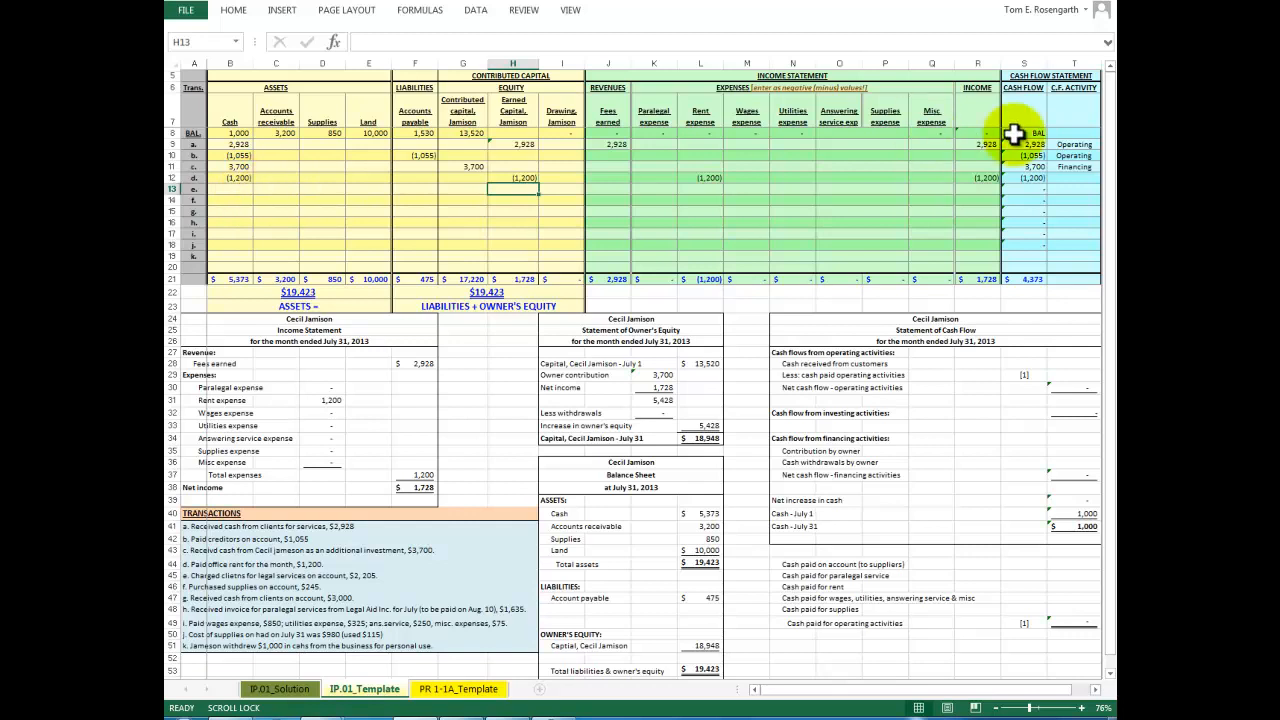
{"action": "left_click", "coordinate": [1079, 178]}
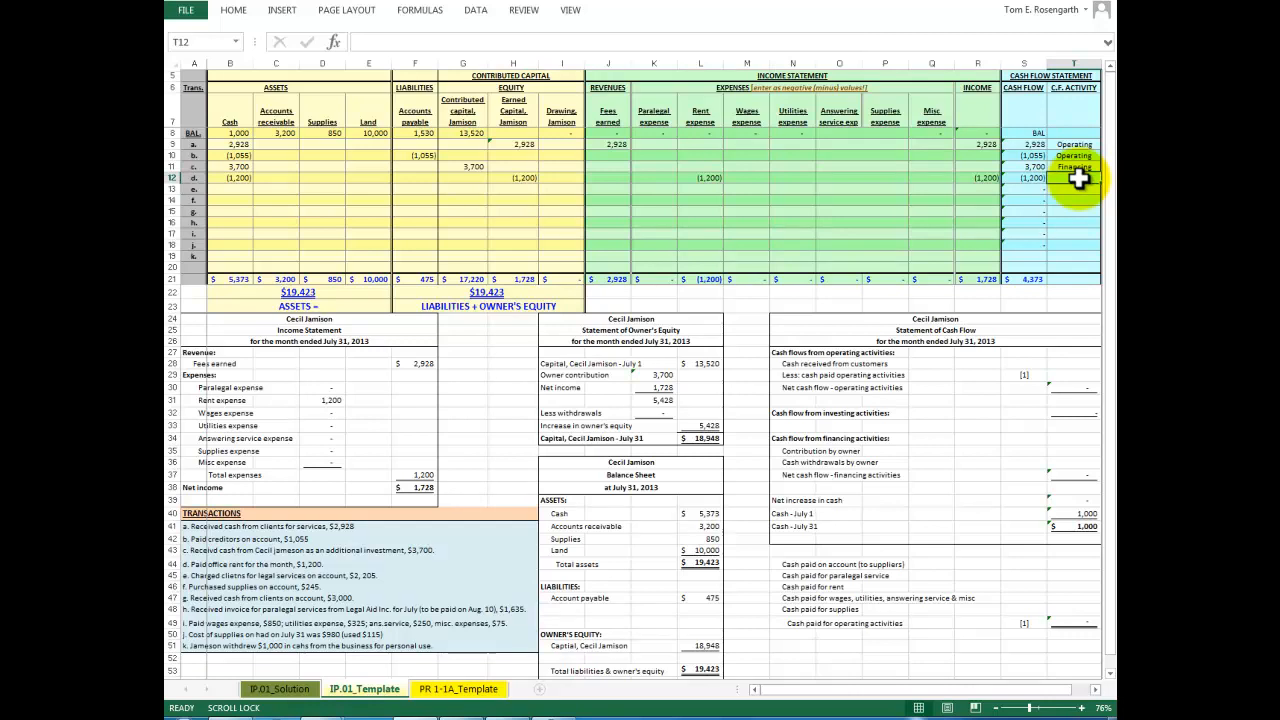
{"action": "type", "text": "Operating"}
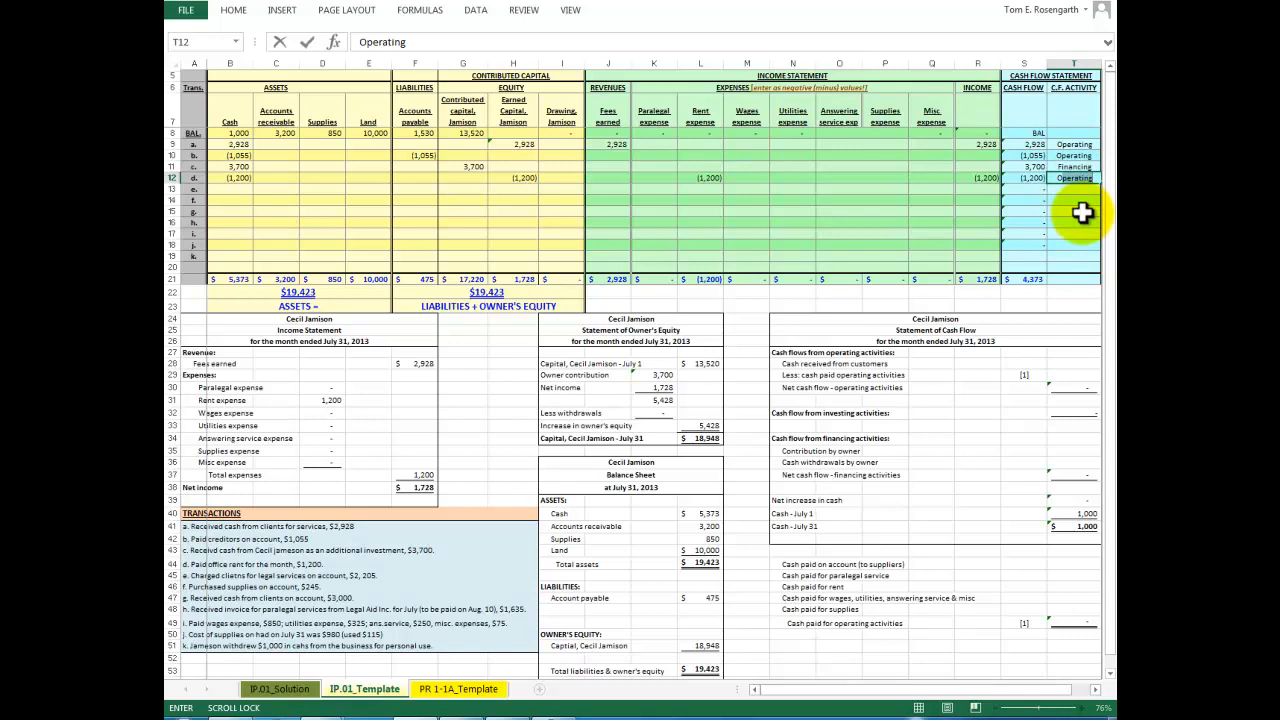
{"action": "key", "text": "Return"}
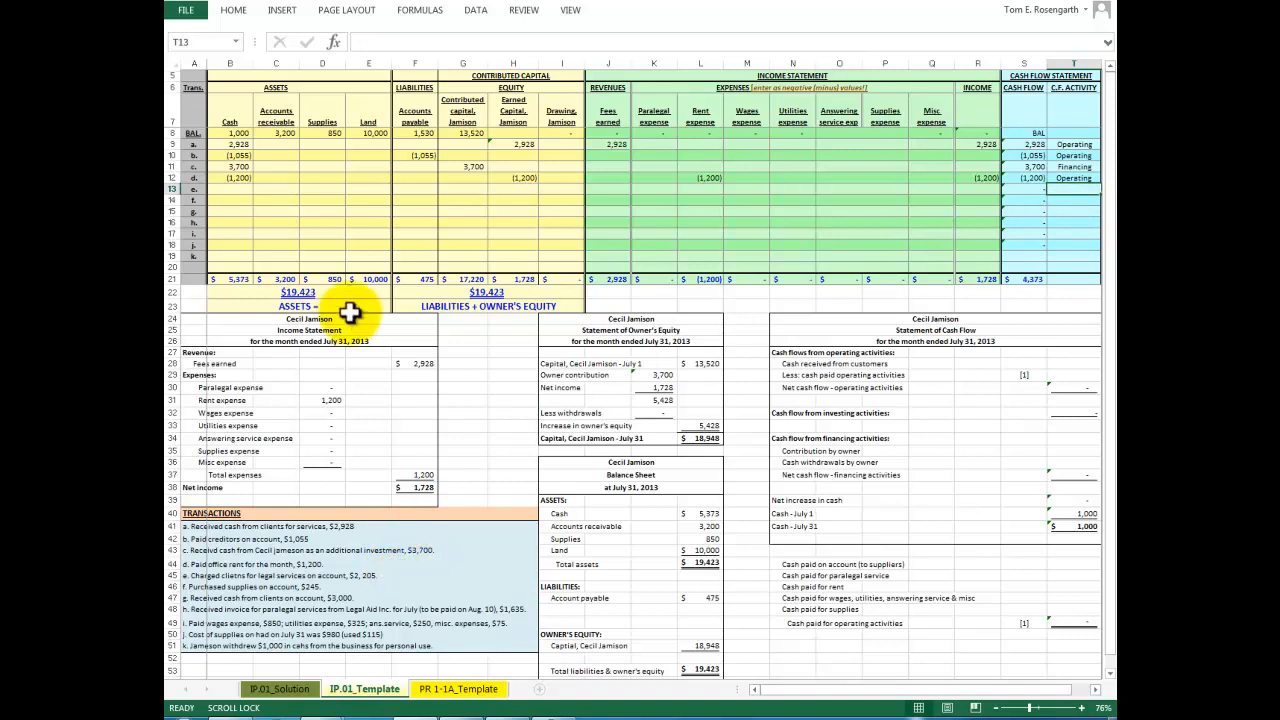
Enter 2205 for transaction e in the Accounts receivable, Fees earned and Earned capital columns
{"action": "left_click", "coordinate": [287, 190]}
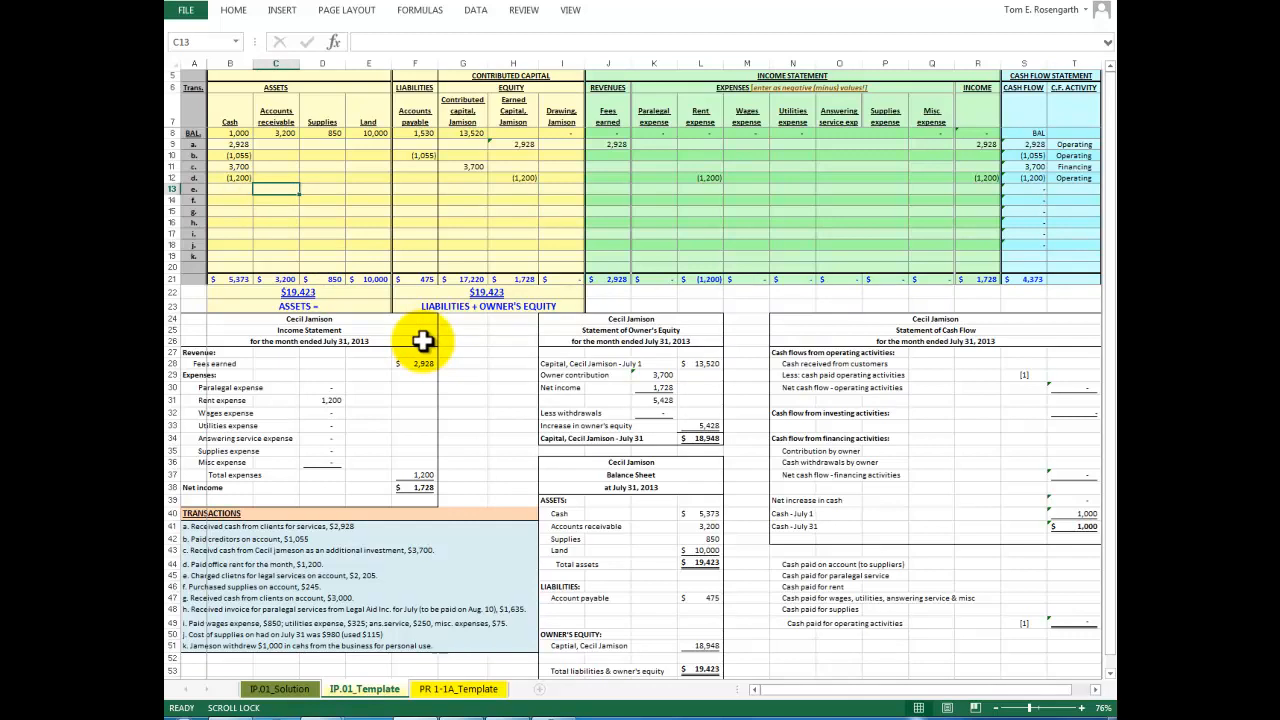
{"action": "type", "text": "2205"}
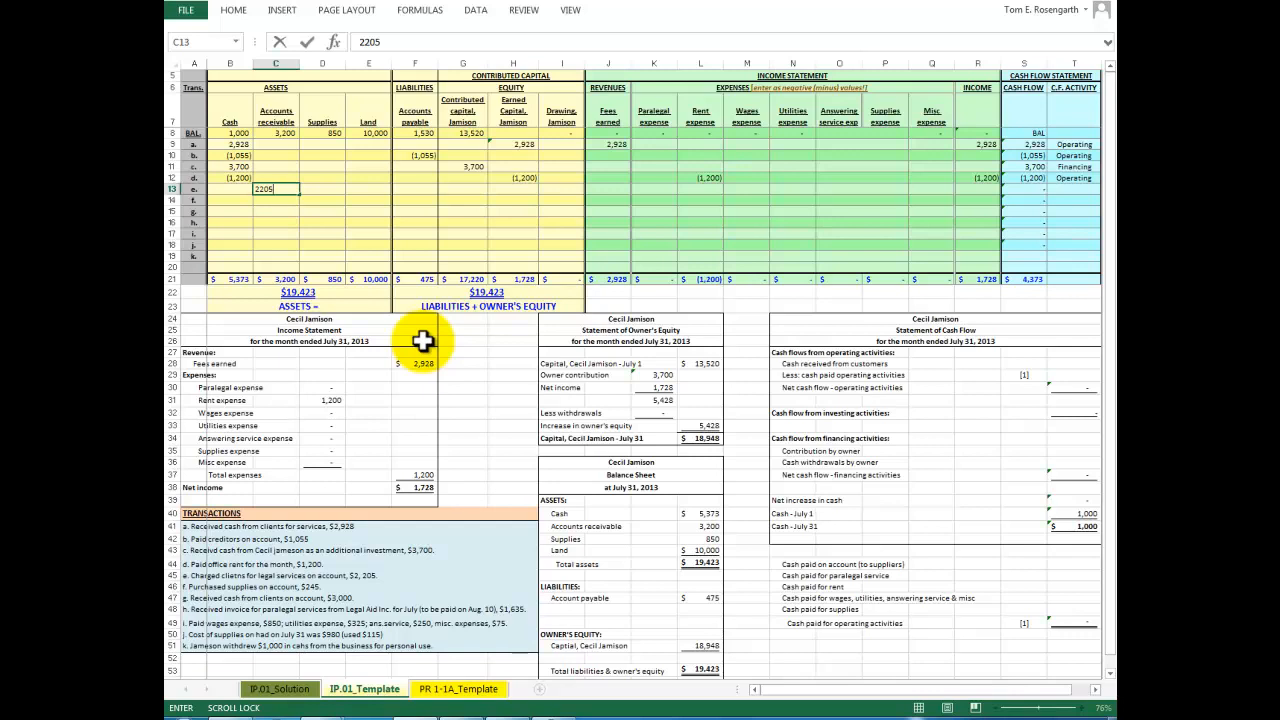
{"action": "key", "text": "ctrl+Return"}
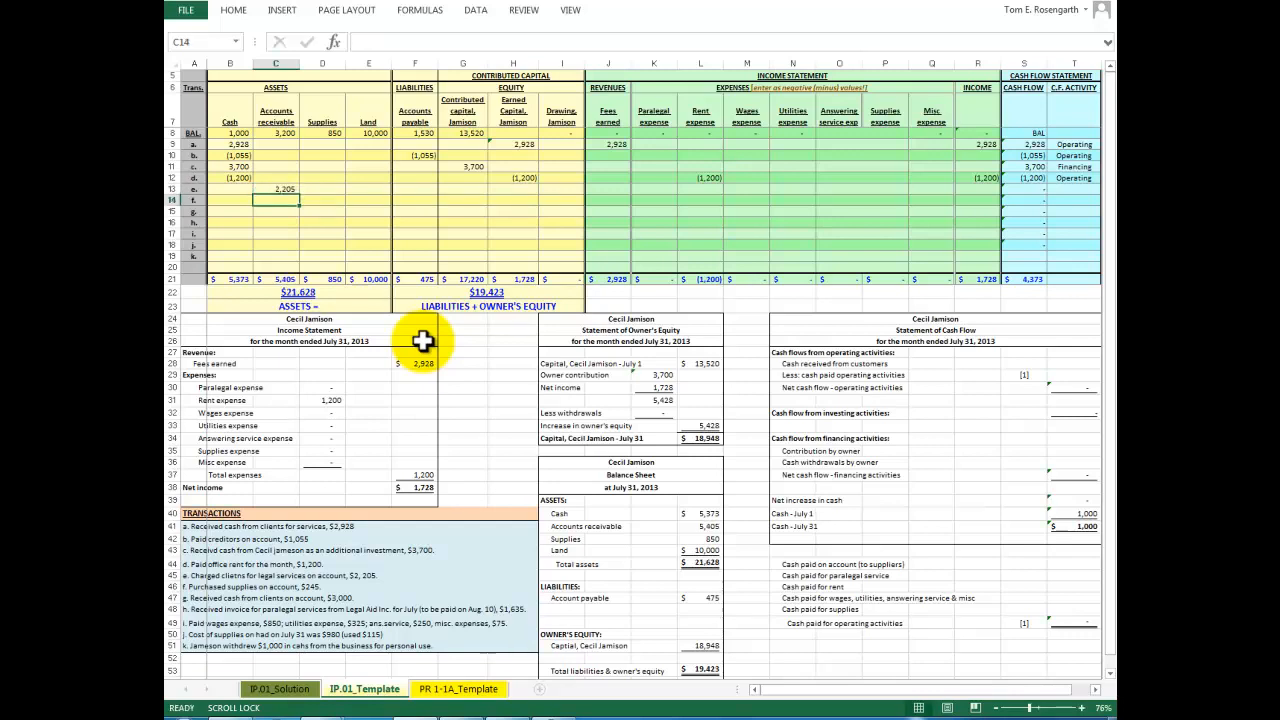
{"action": "left_click", "coordinate": [608, 190]}
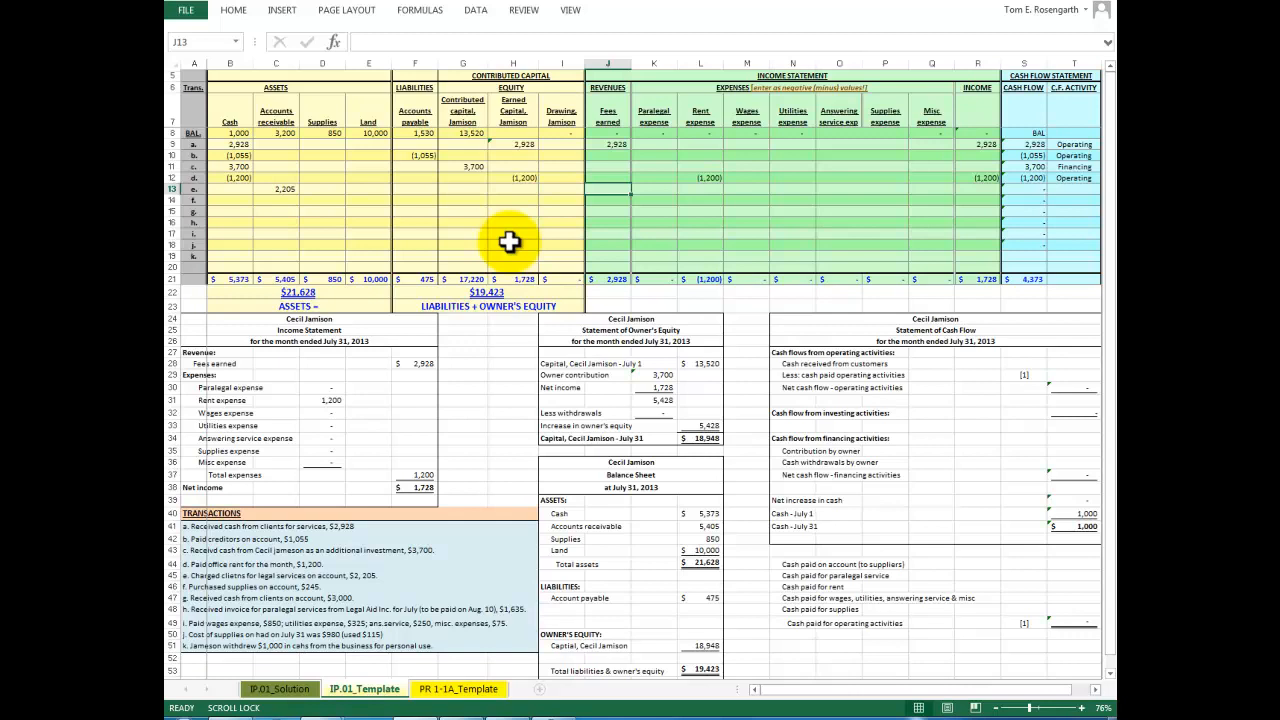
{"action": "type", "text": "2205"}
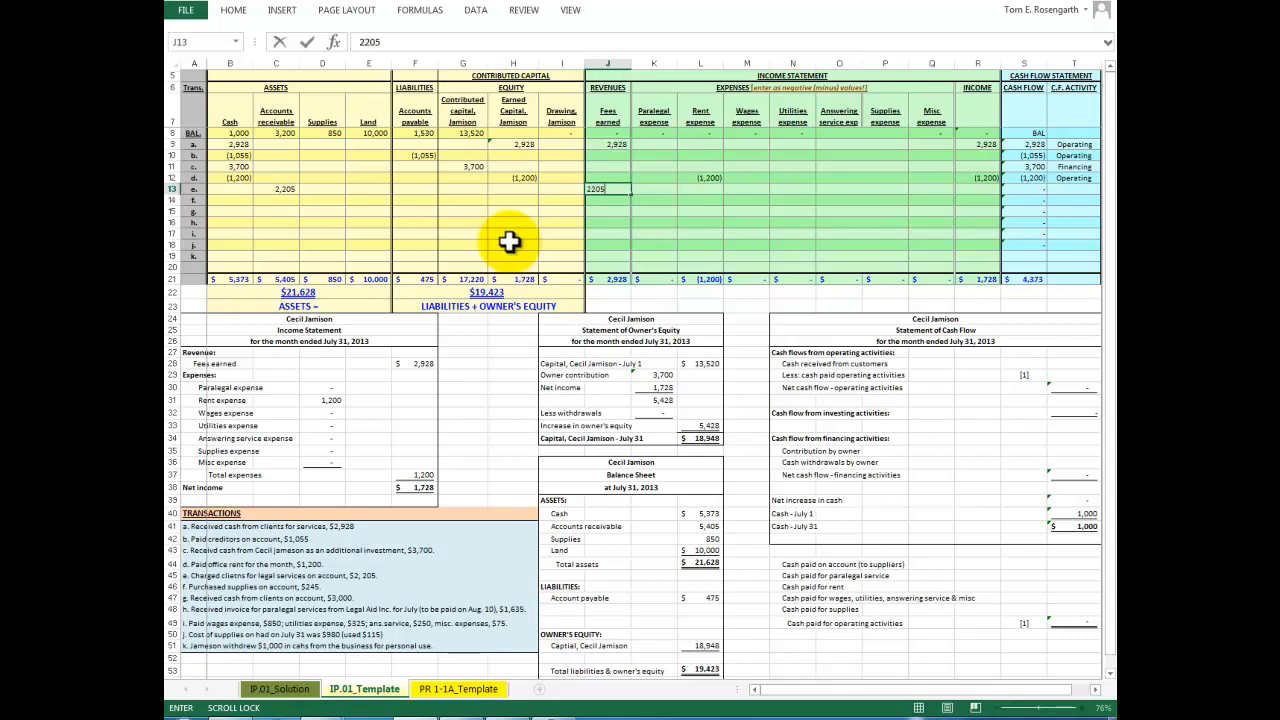
{"action": "key", "text": "Return"}
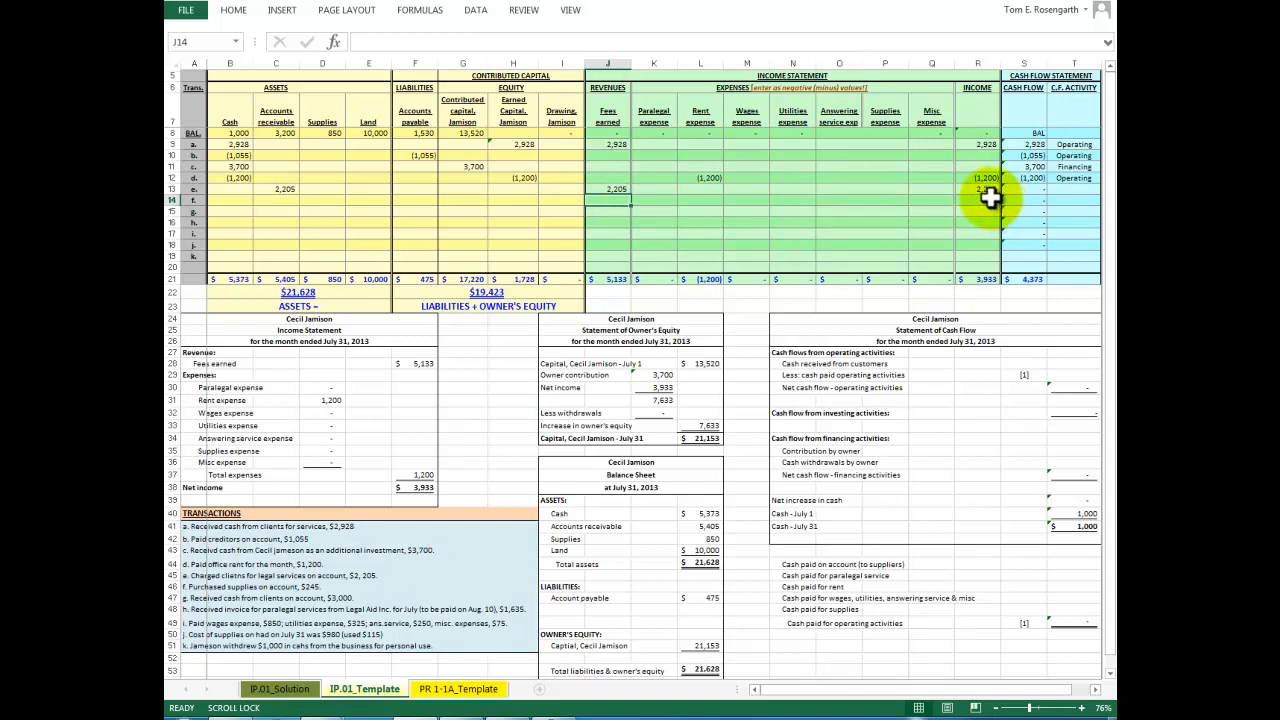
{"action": "left_click", "coordinate": [513, 188]}
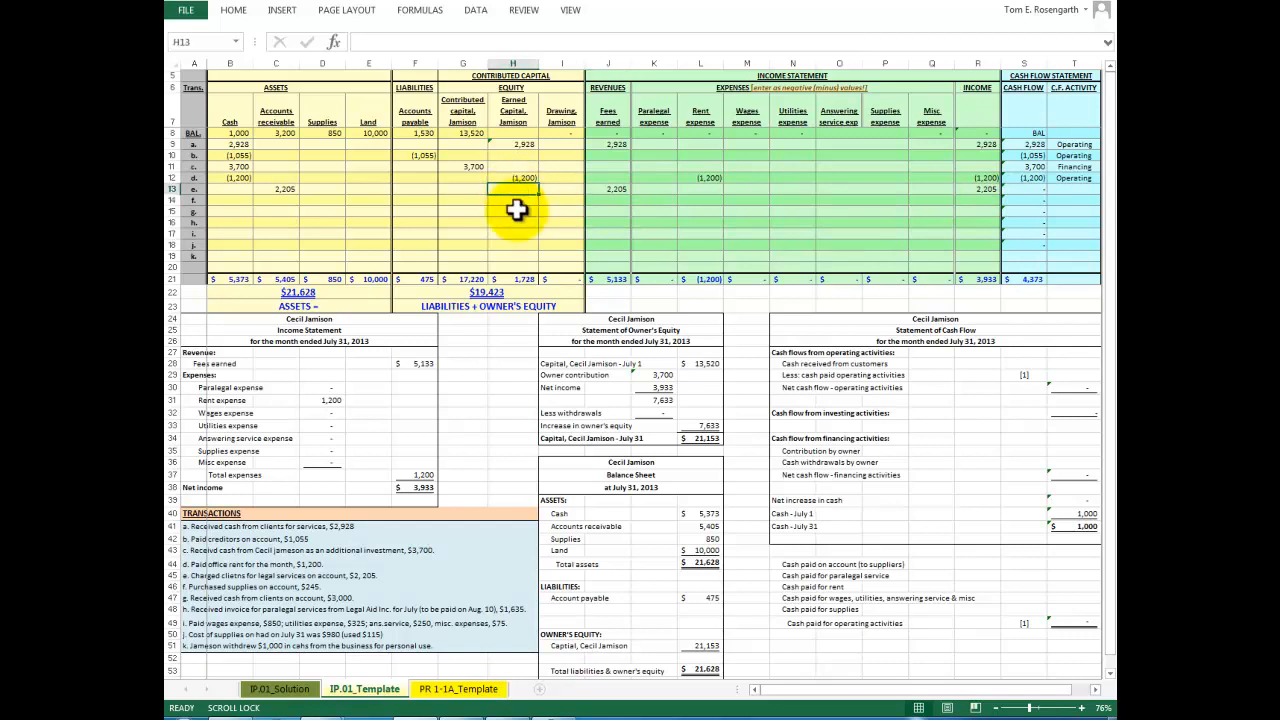
{"action": "type", "text": "2205"}
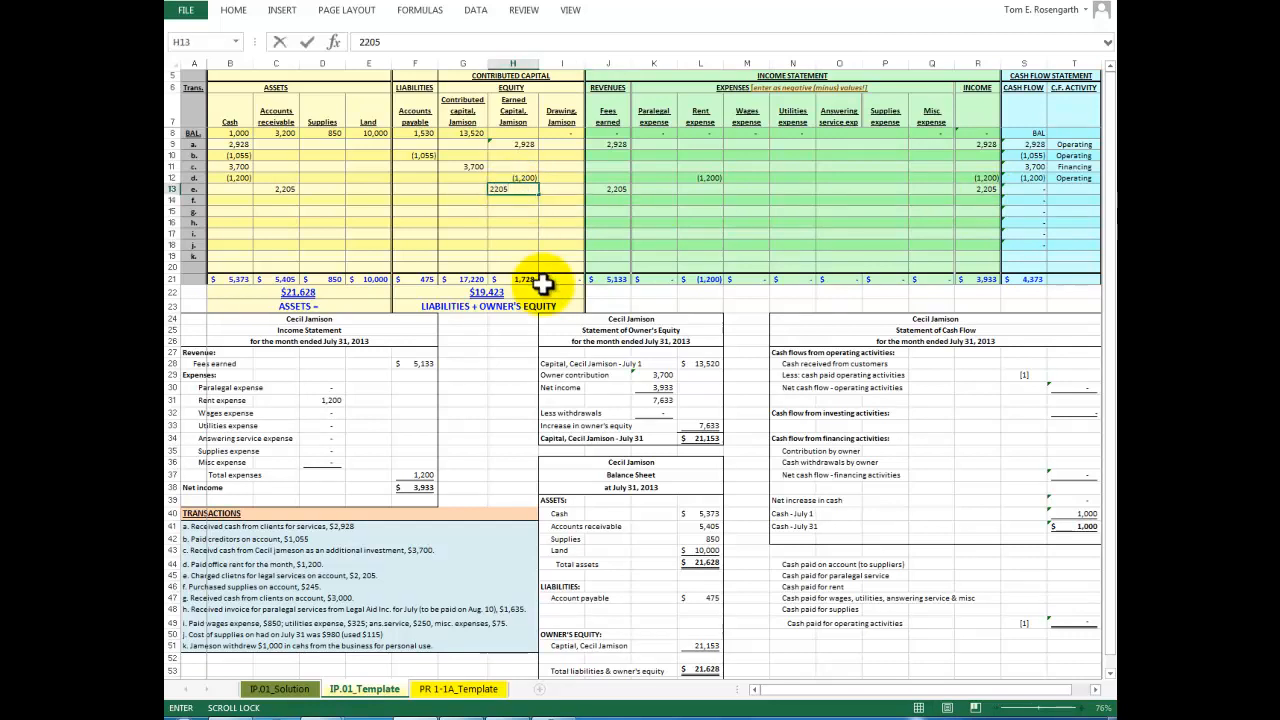
{"action": "key", "text": "Return"}
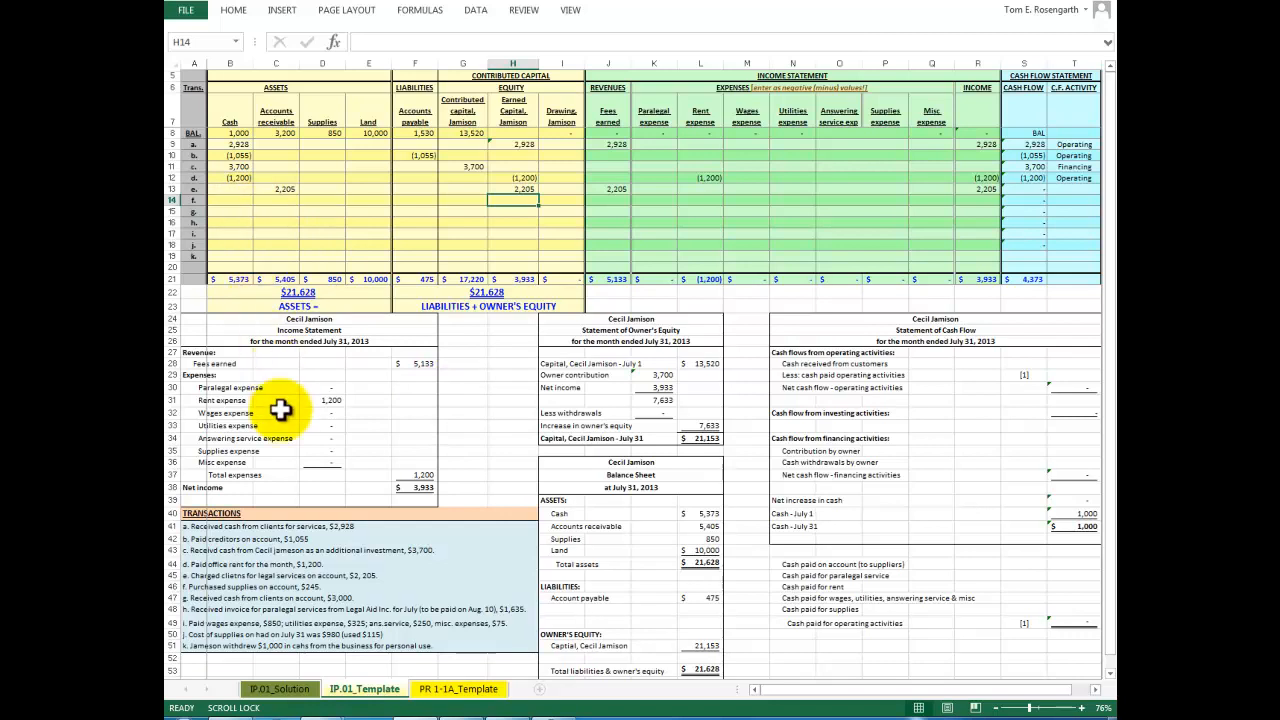
Enter 245 for transaction f in both the Supplies and Accounts payable columns
{"action": "left_click", "coordinate": [313, 200]}
{"action": "type", "text": "245"}
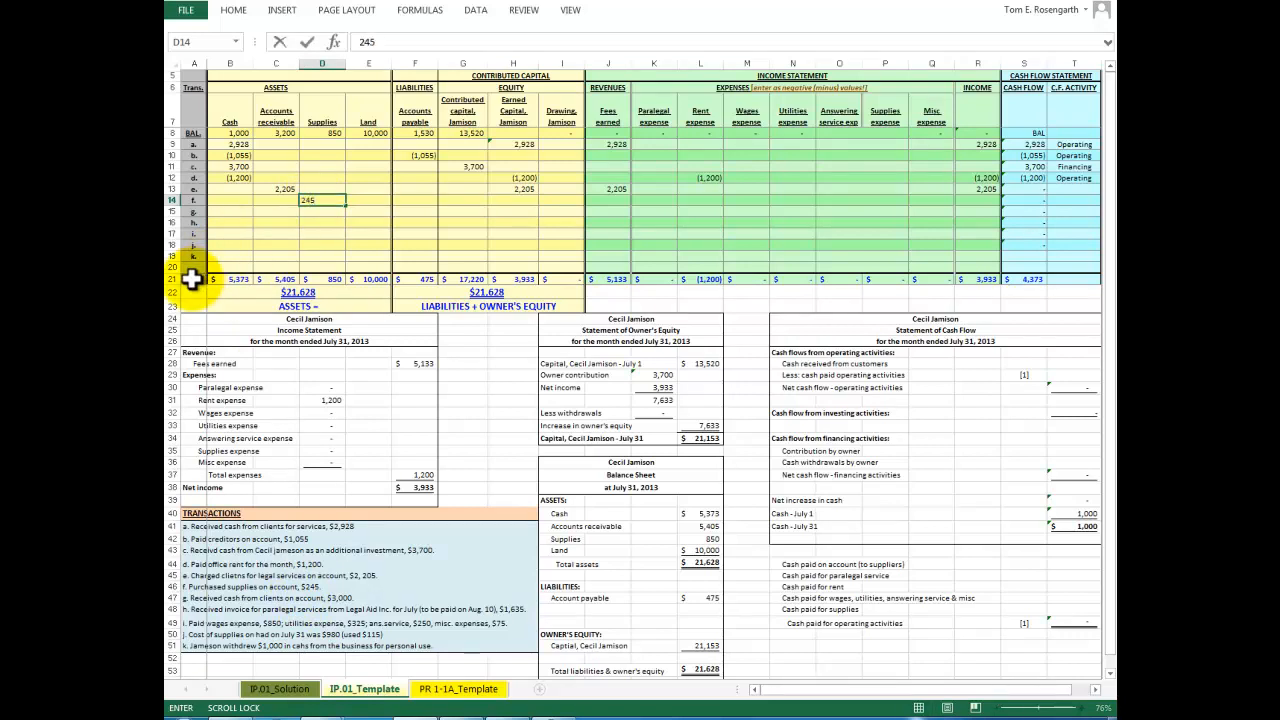
{"action": "key", "text": "Return"}
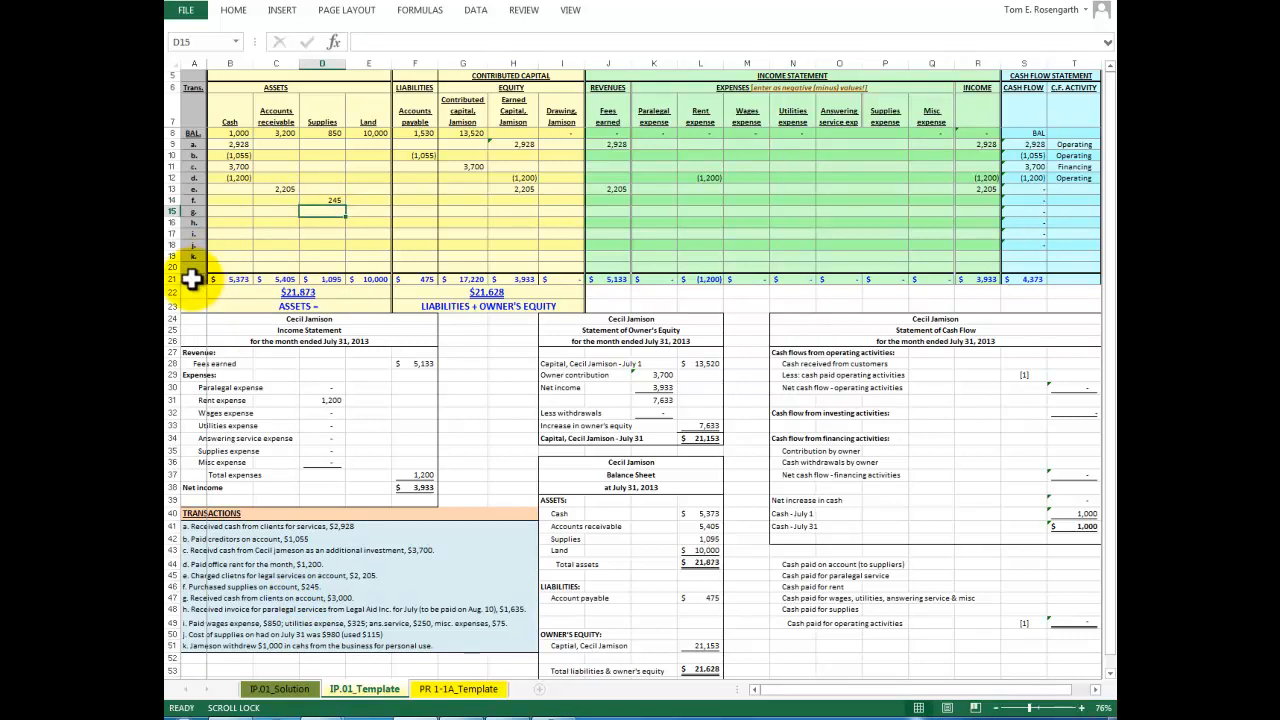
{"action": "left_click", "coordinate": [414, 201]}
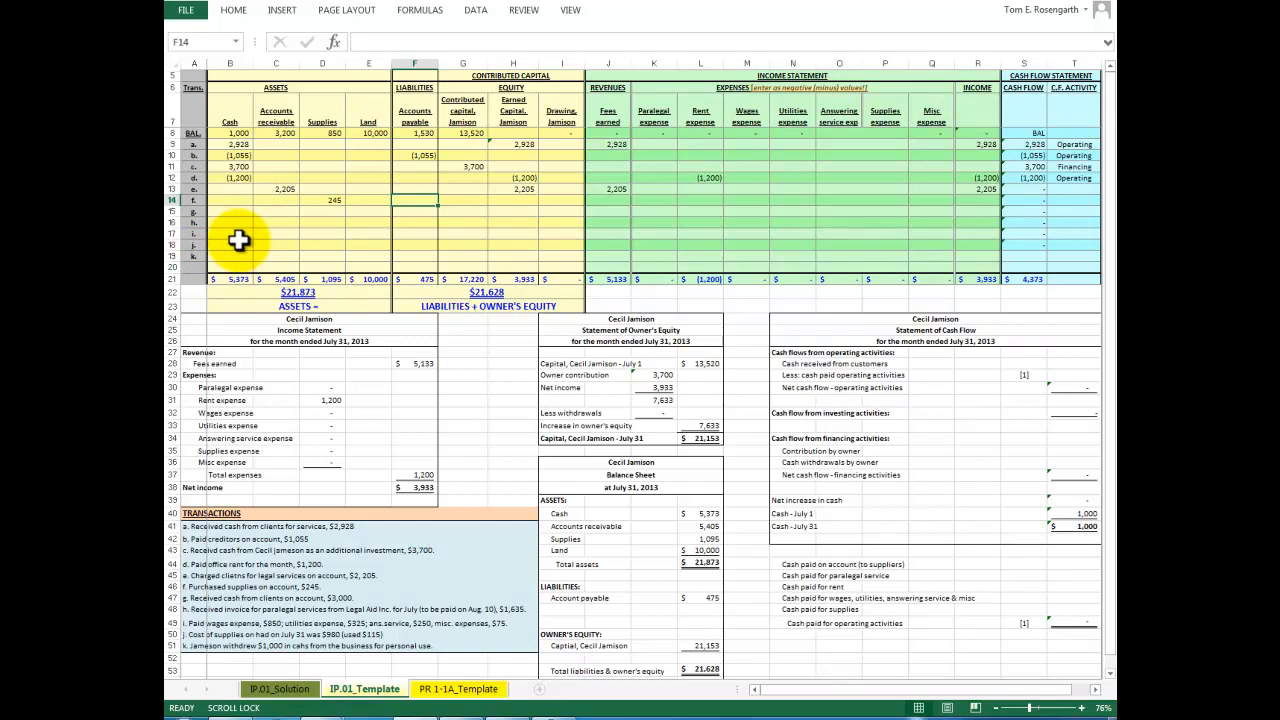
{"action": "type", "text": "245"}
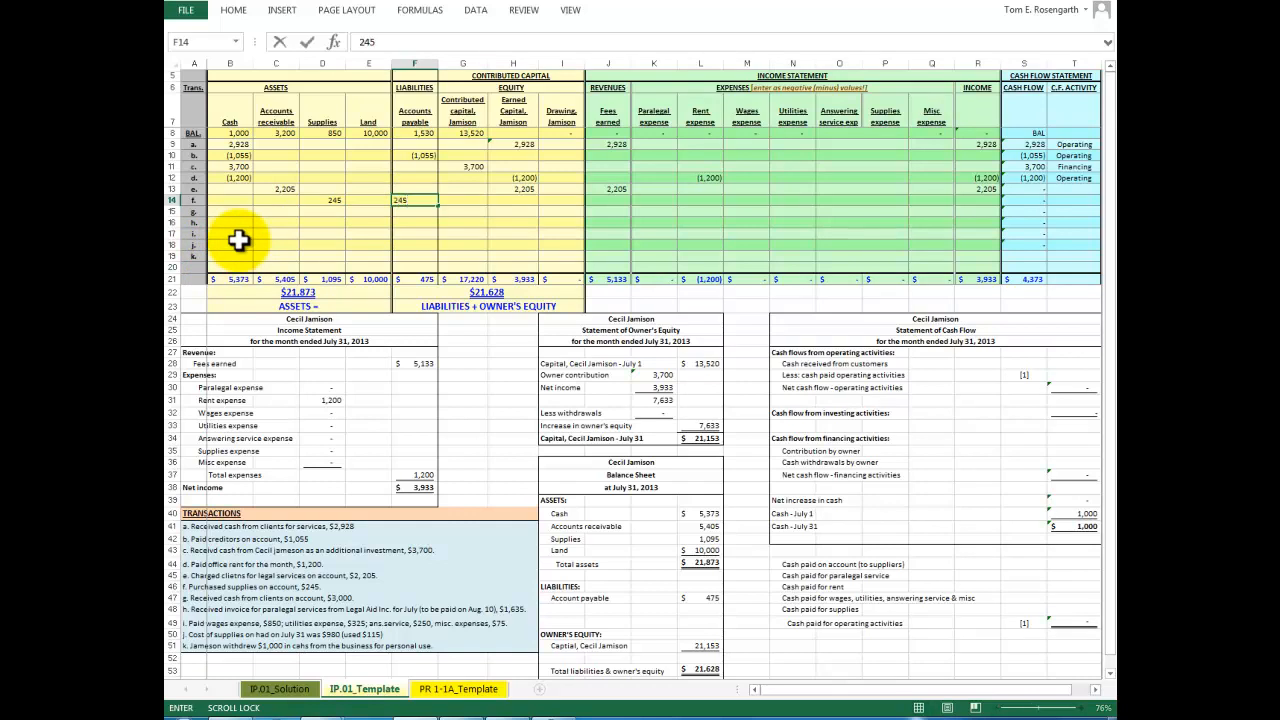
{"action": "key", "text": "Return"}
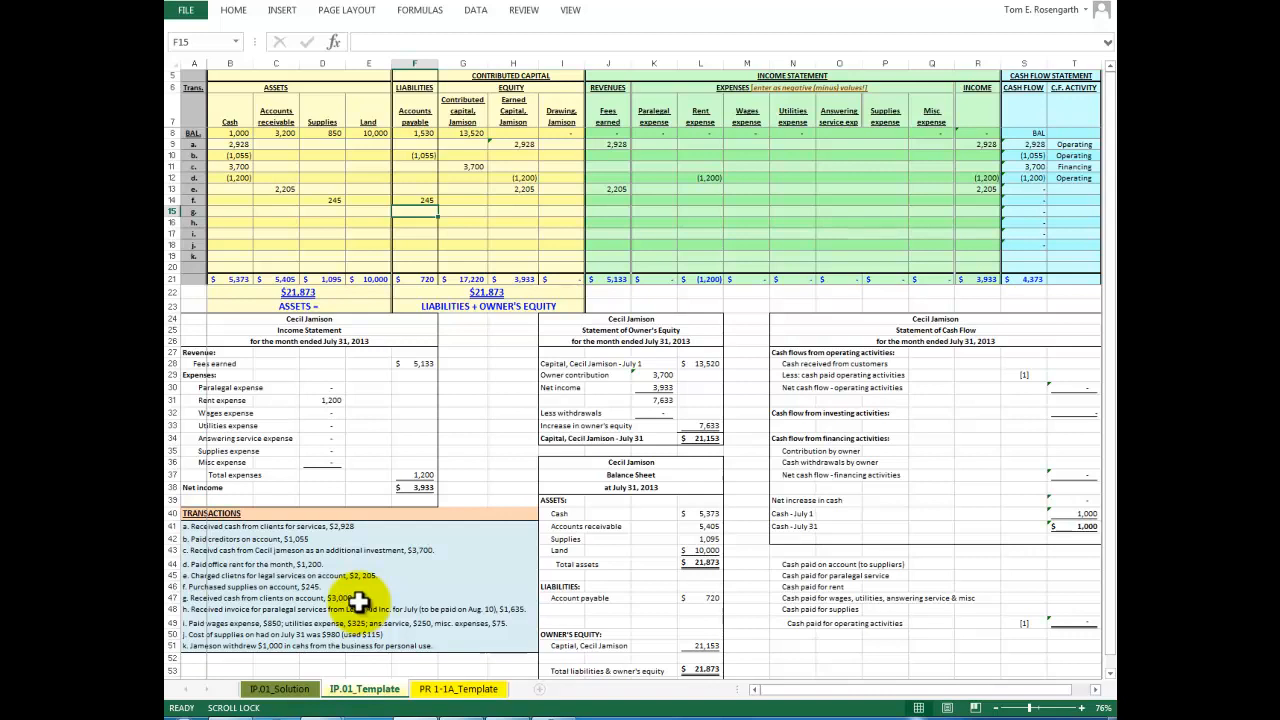
Enter 3000 in Cash and -3000 in Accounts receivable for transaction g
{"action": "left_click", "coordinate": [233, 210]}
{"action": "type", "text": "3000"}
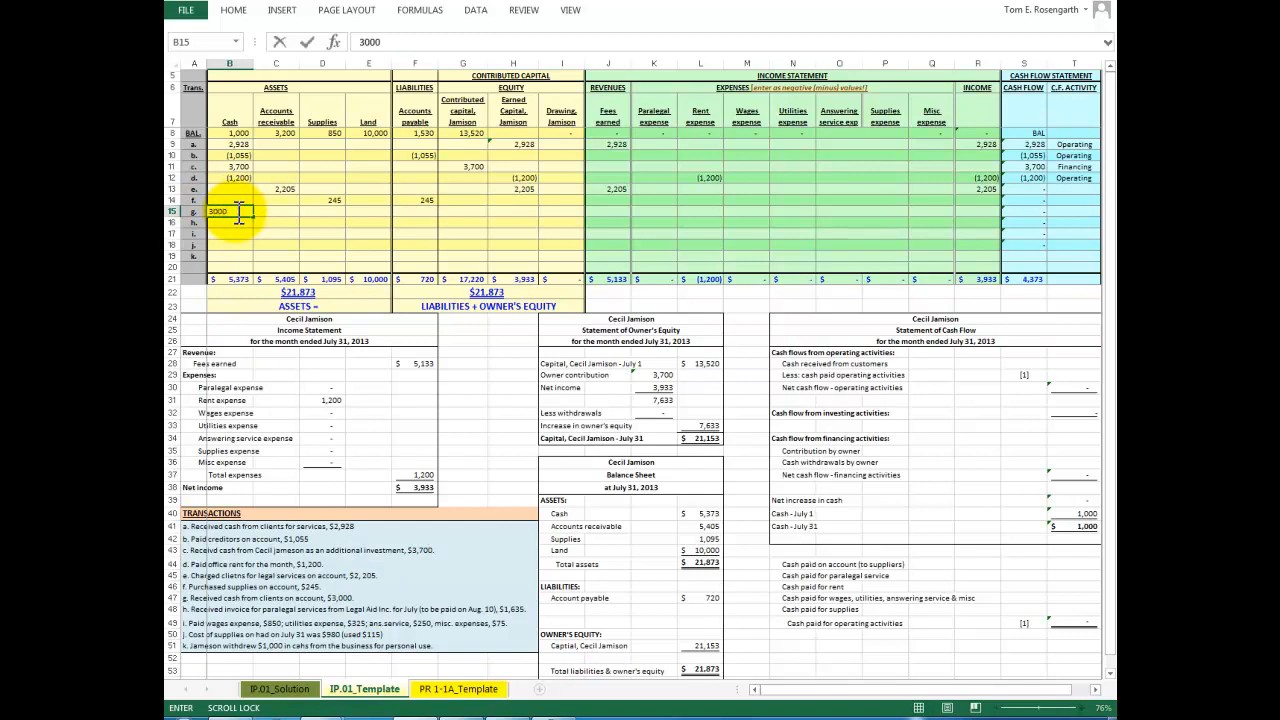
{"action": "left_click", "coordinate": [274, 211]}
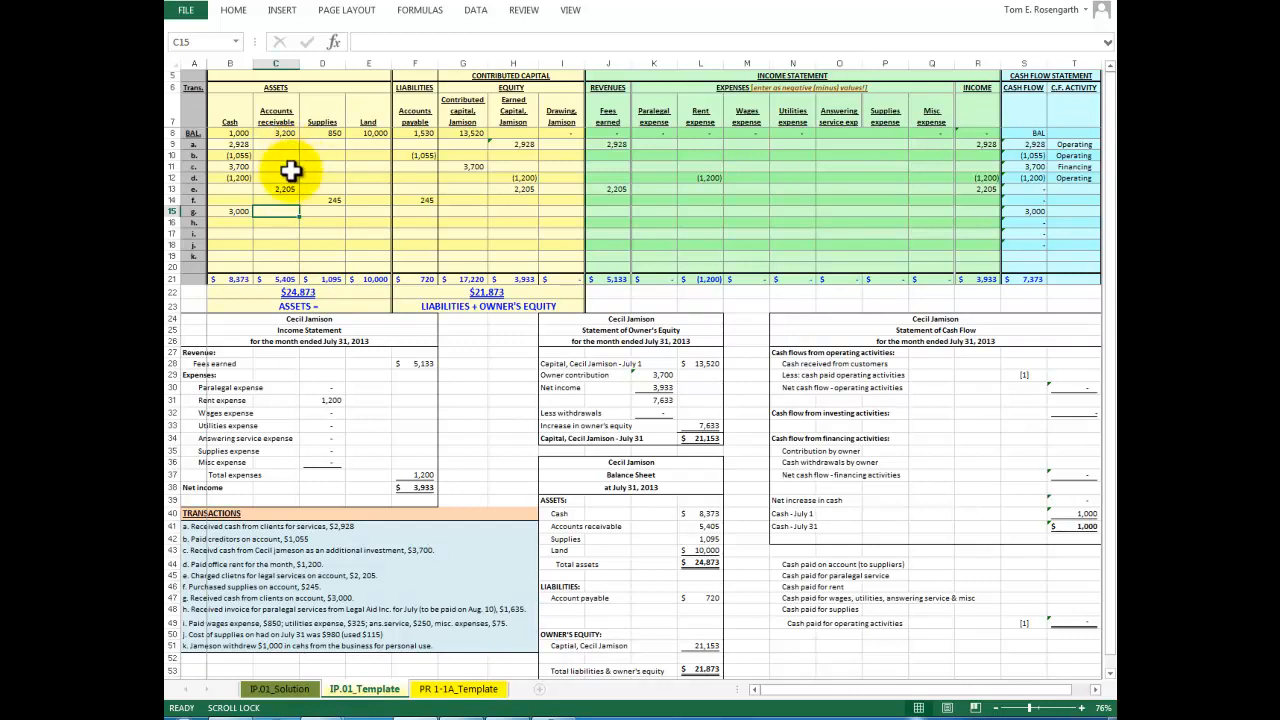
{"action": "type", "text": "-3000"}
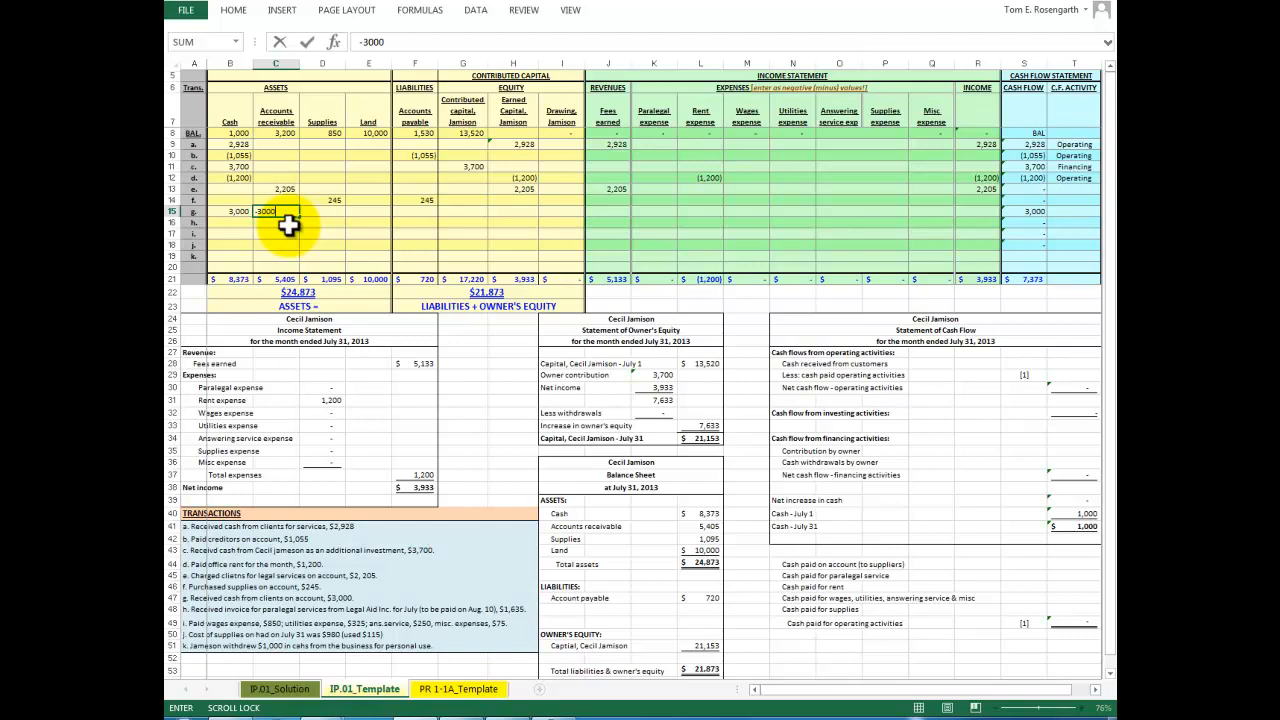
{"action": "key", "text": "Return"}
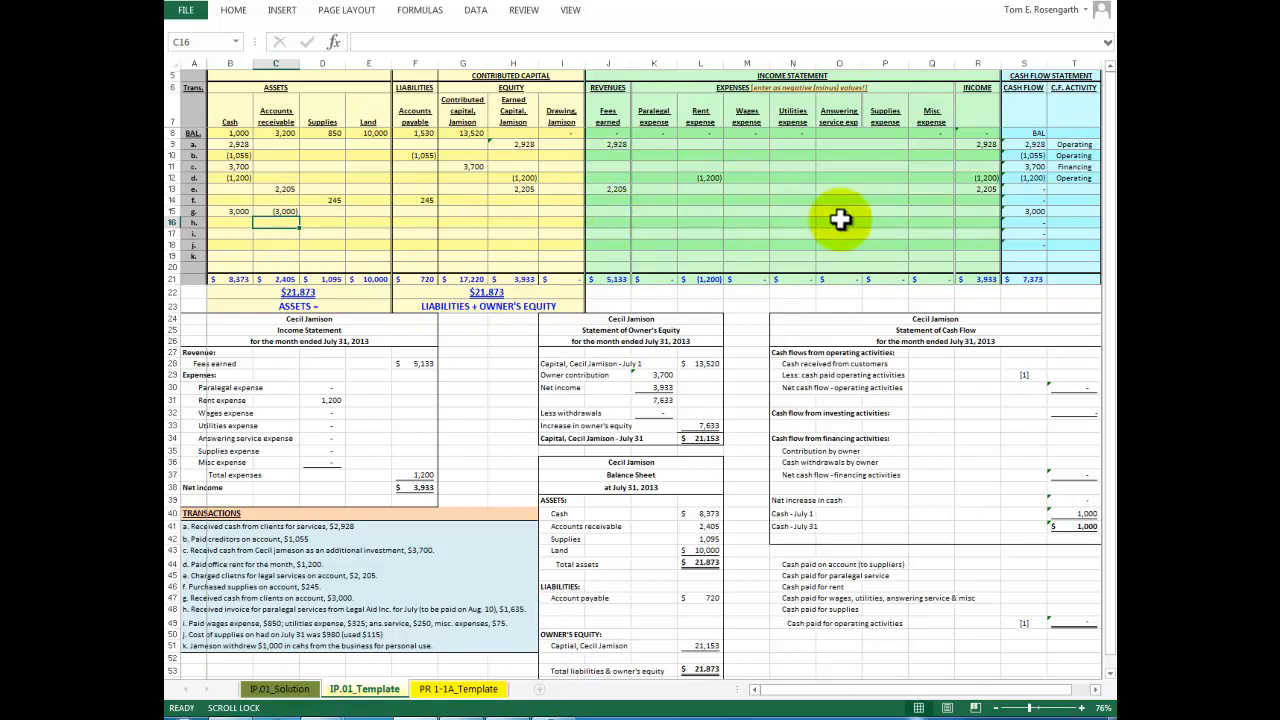
Classify transaction g's cash flow activity as Operating
{"action": "left_click", "coordinate": [1069, 213]}
{"action": "type", "text": "O"}
{"action": "key", "text": "Return"}
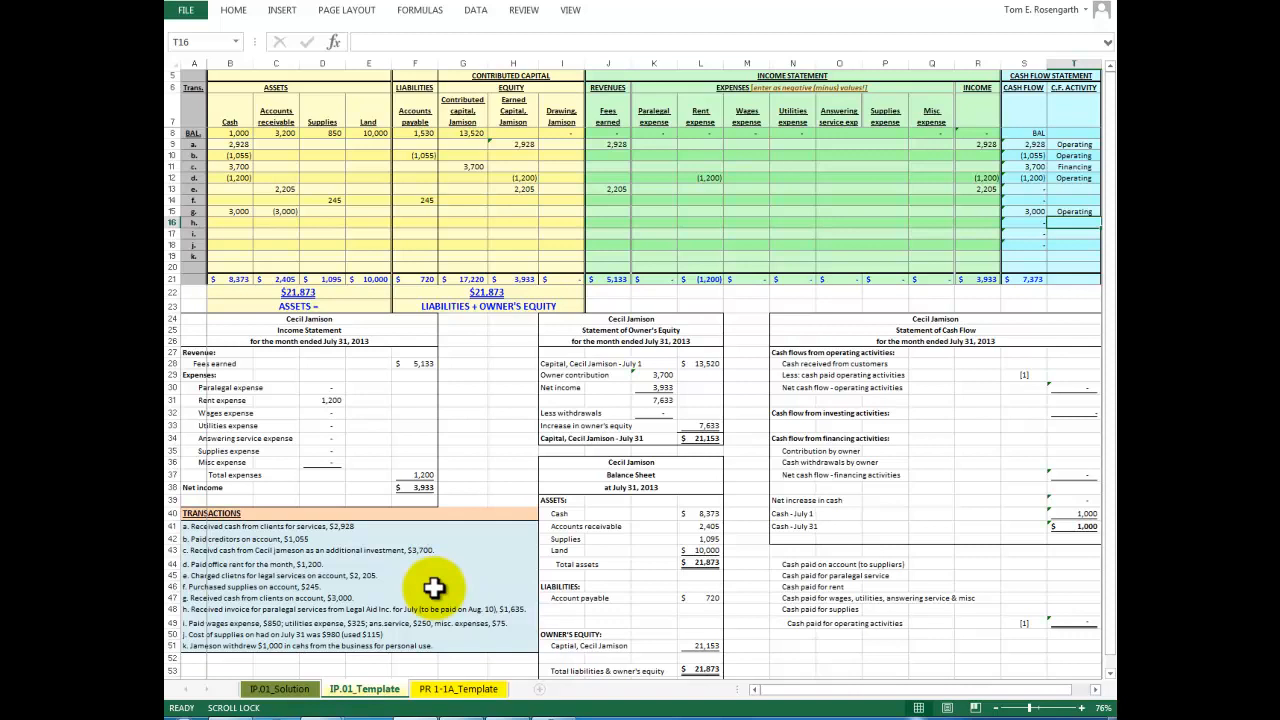
Enter -1635 as Paralegal expense in transaction g's row and 1635 as Accounts payable in transaction h's row
{"action": "left_click", "coordinate": [657, 212]}
{"action": "type", "text": "-1635"}
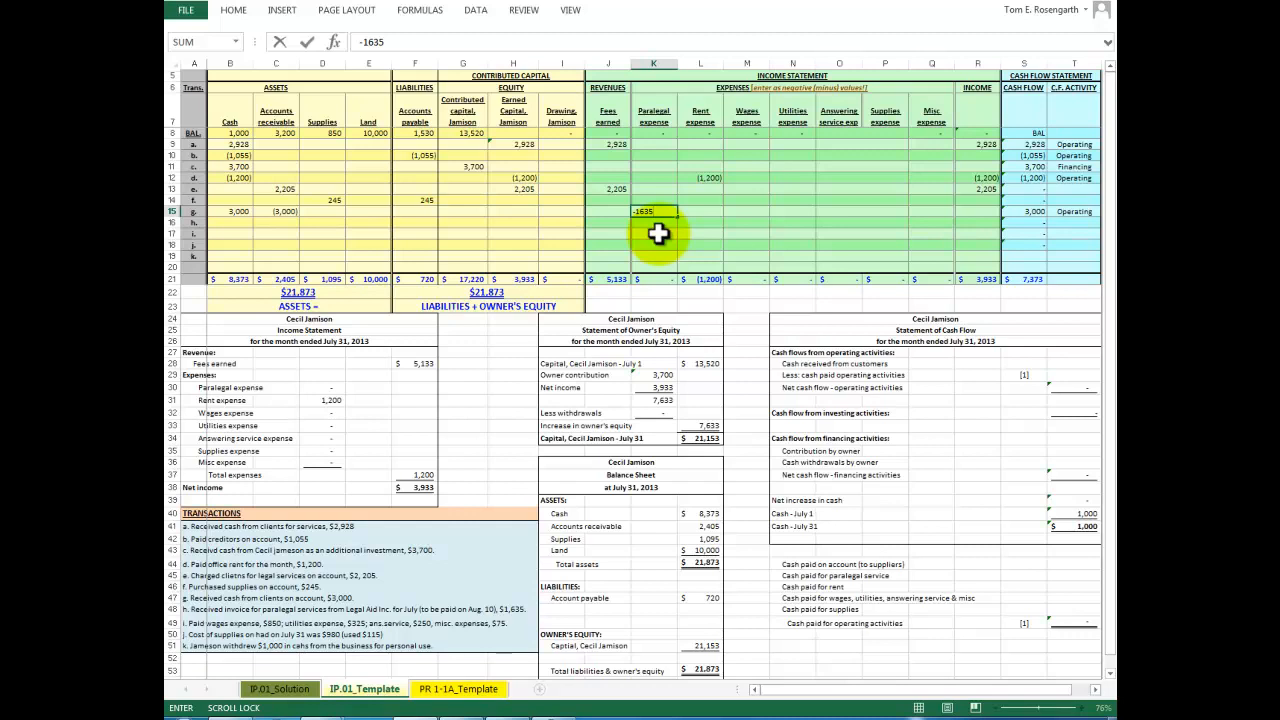
{"action": "left_click", "coordinate": [410, 220]}
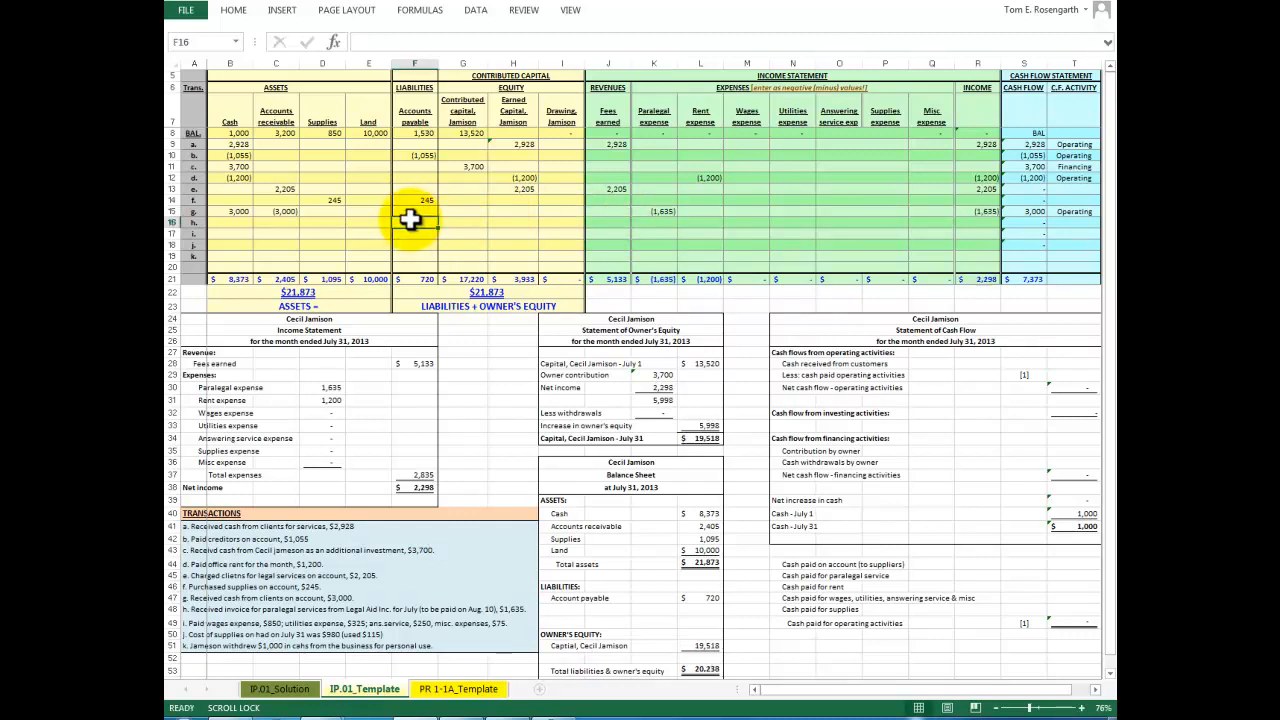
{"action": "type", "text": "1635"}
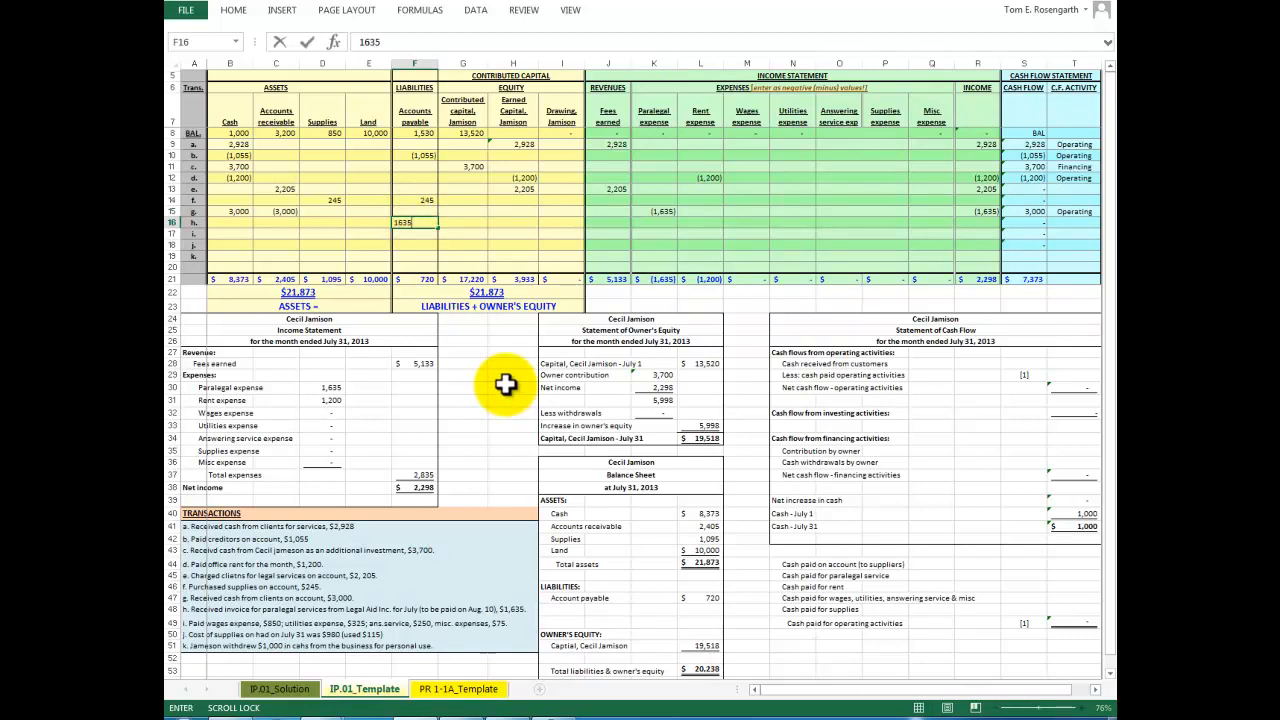
Clear the Paralegal expense amount from transaction g's row and enter -1635 in transaction h's row instead
{"action": "left_click", "coordinate": [661, 212]}
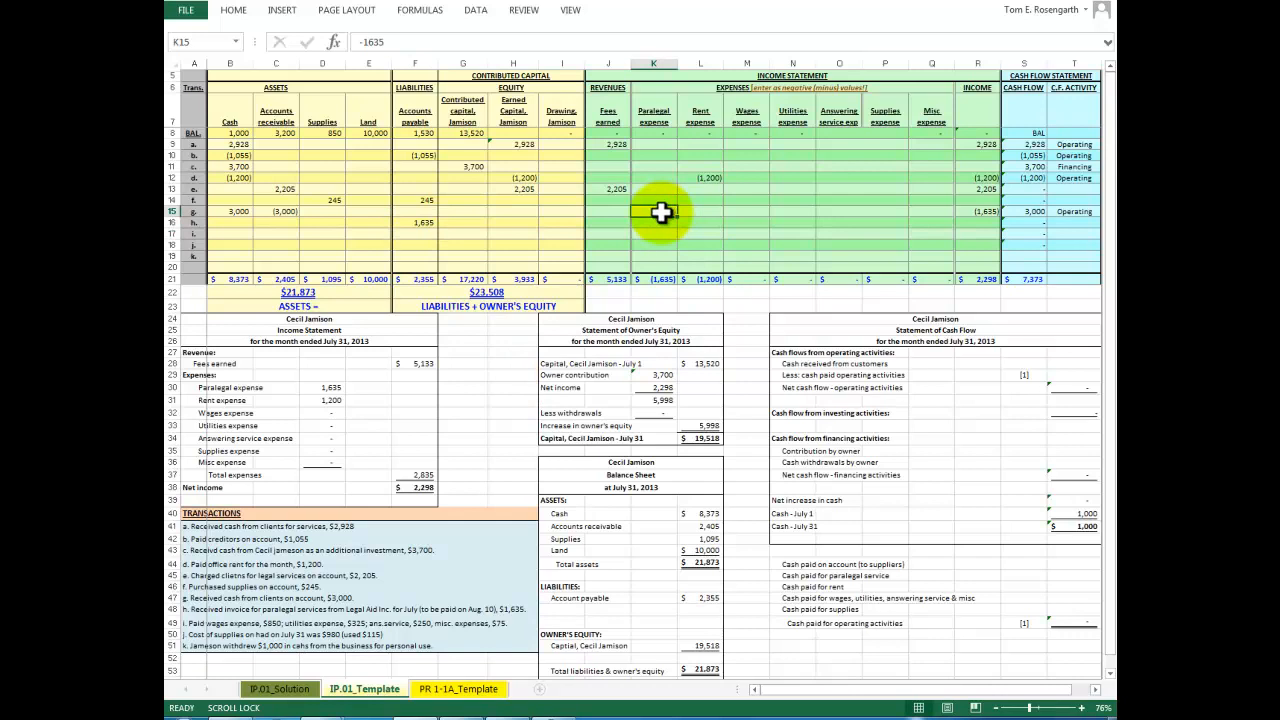
{"action": "key", "text": "Delete"}
{"action": "left_click", "coordinate": [660, 224]}
{"action": "type", "text": "-1635"}
{"action": "key", "text": "Return"}
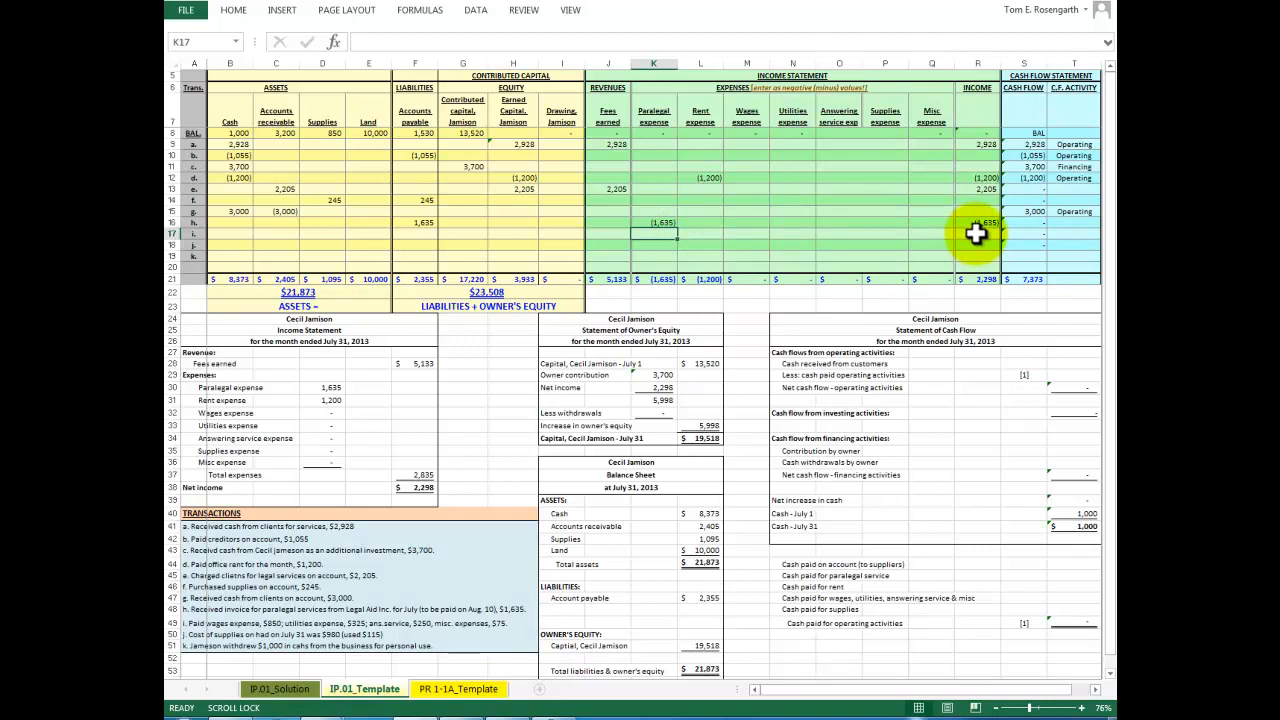
Enter -1635 in the Earned capital column for transaction h
{"action": "left_click", "coordinate": [508, 224]}
{"action": "type", "text": "-1635"}
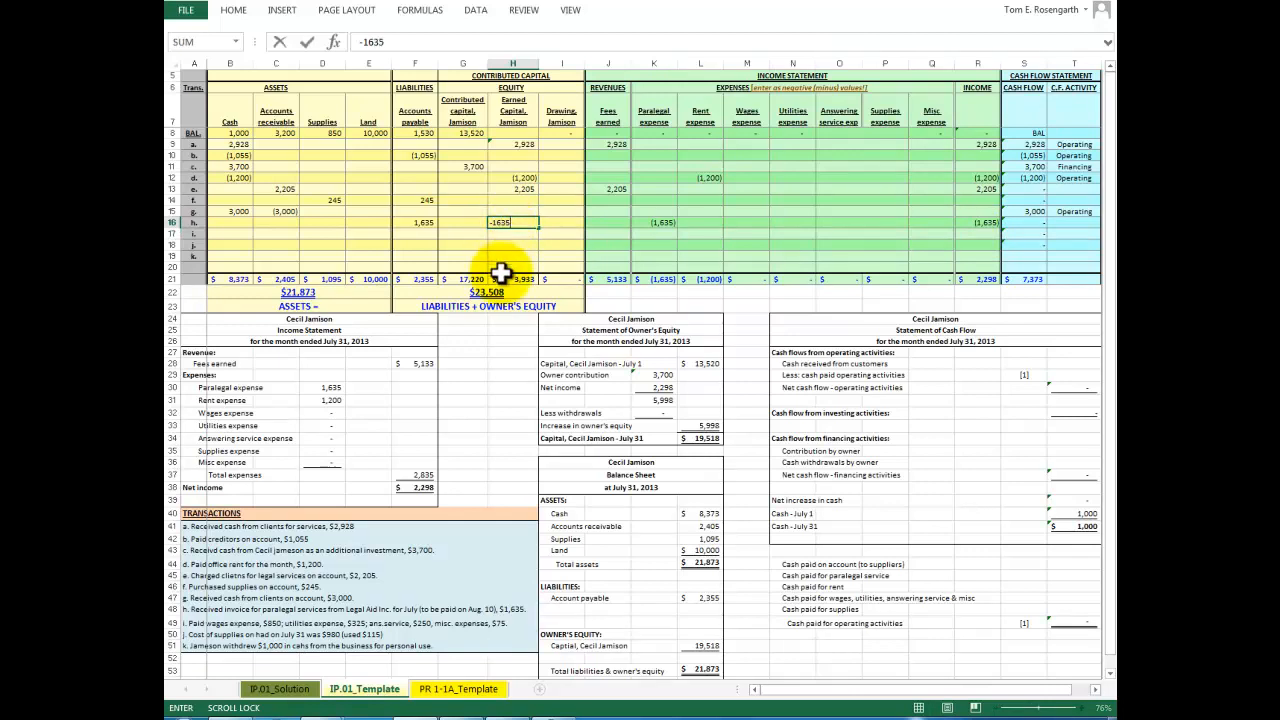
{"action": "key", "text": "Return"}
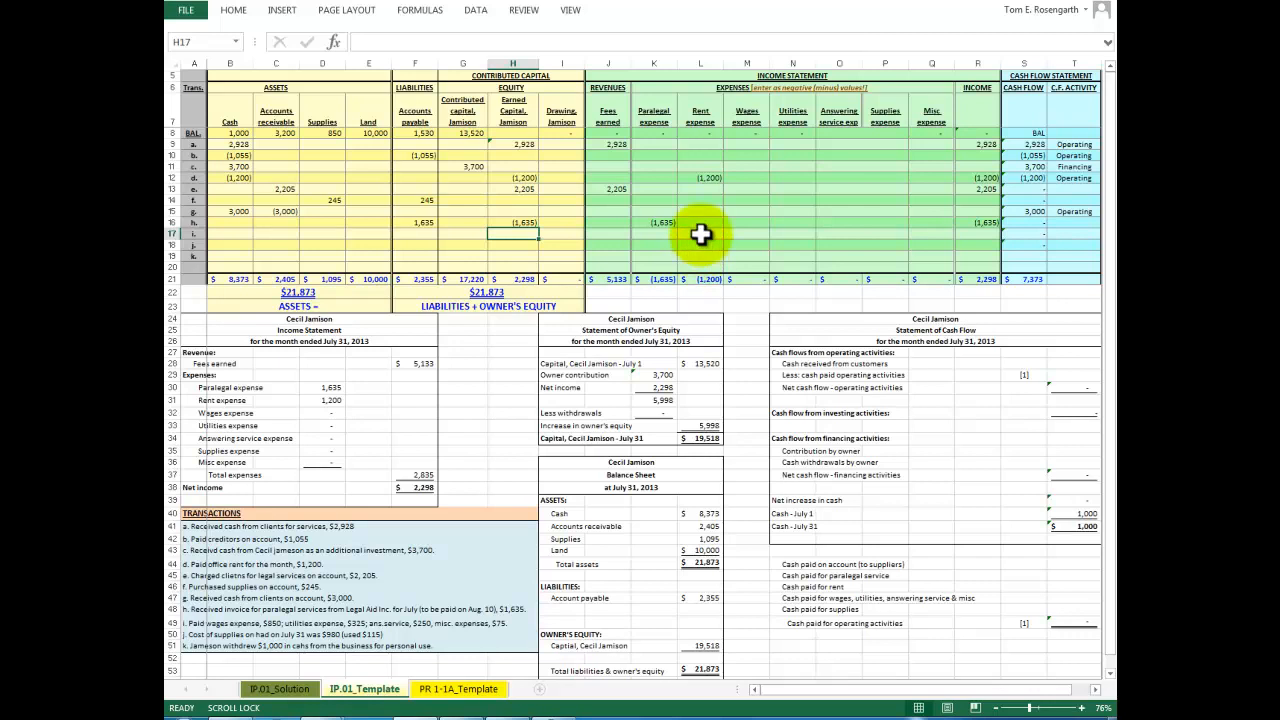
Enter transaction i's expenses in its row: -850 under Utilities expense, -325 under Answering service expense and -75 under Misc expense
{"action": "left_click", "coordinate": [801, 231]}
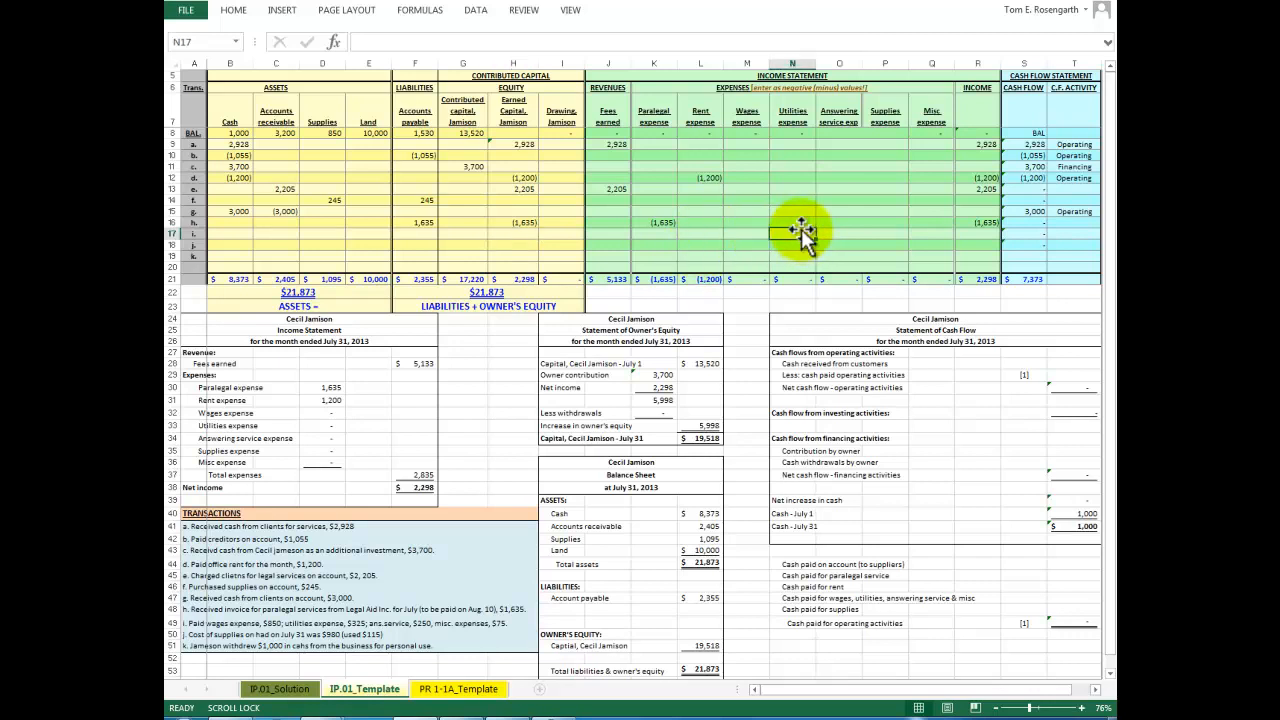
{"action": "type", "text": "-850"}
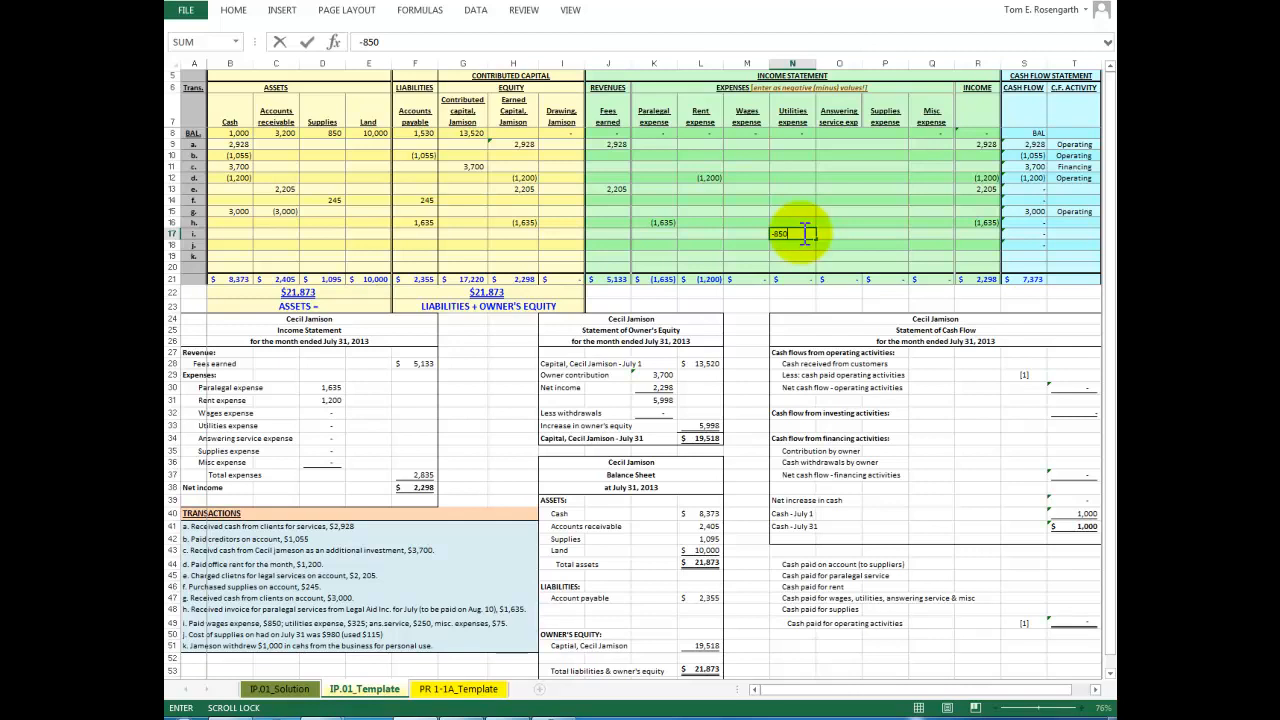
{"action": "left_click", "coordinate": [838, 232]}
{"action": "type", "text": "-"}
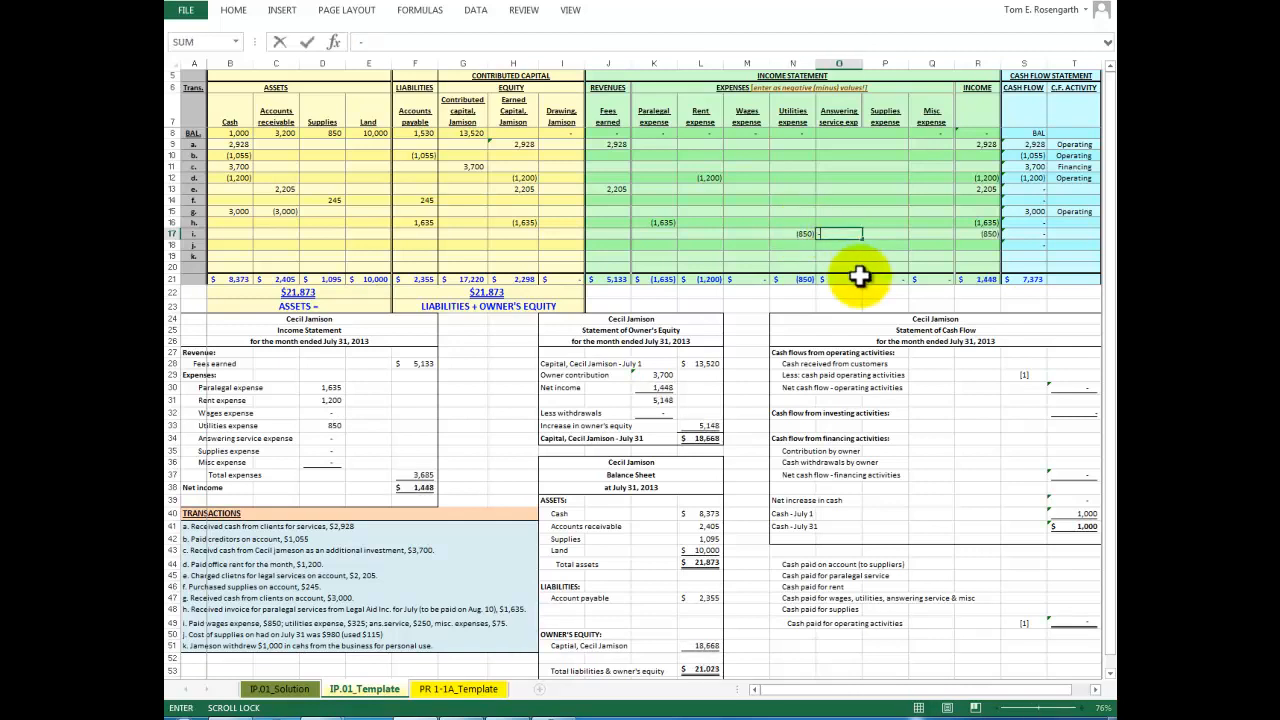
{"action": "type", "text": "325"}
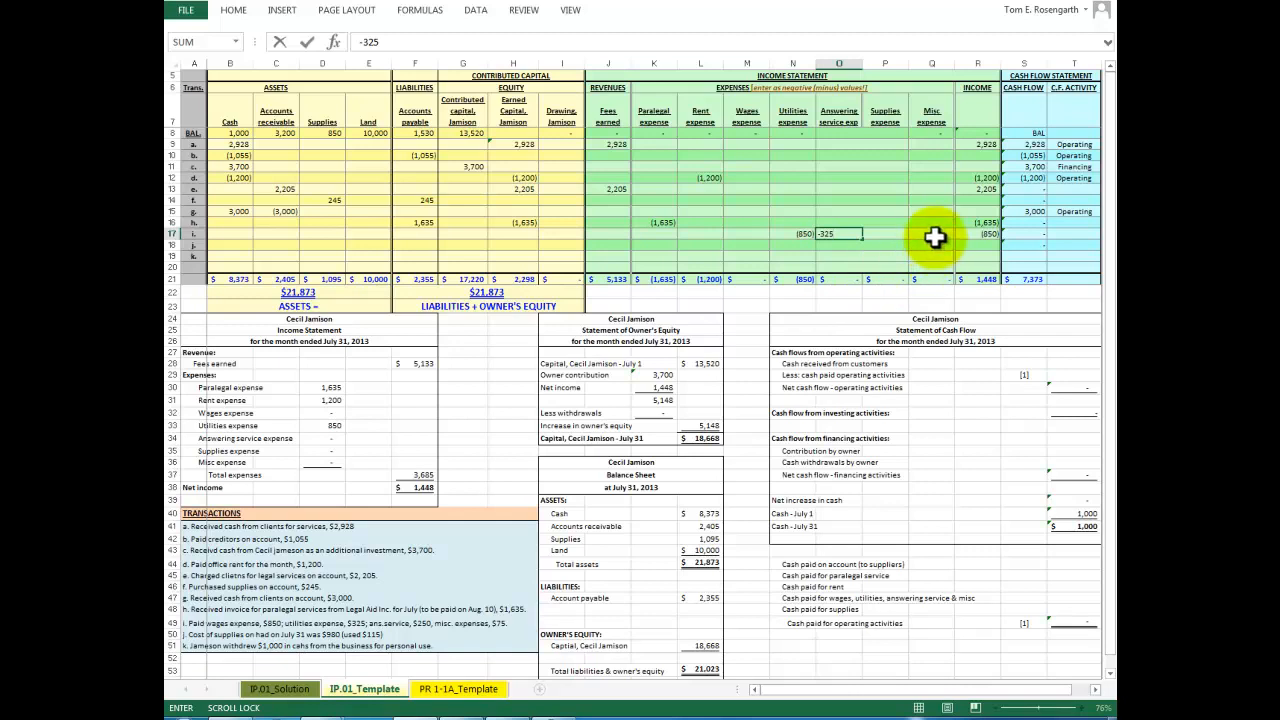
{"action": "left_click", "coordinate": [935, 237]}
{"action": "type", "text": "-75"}
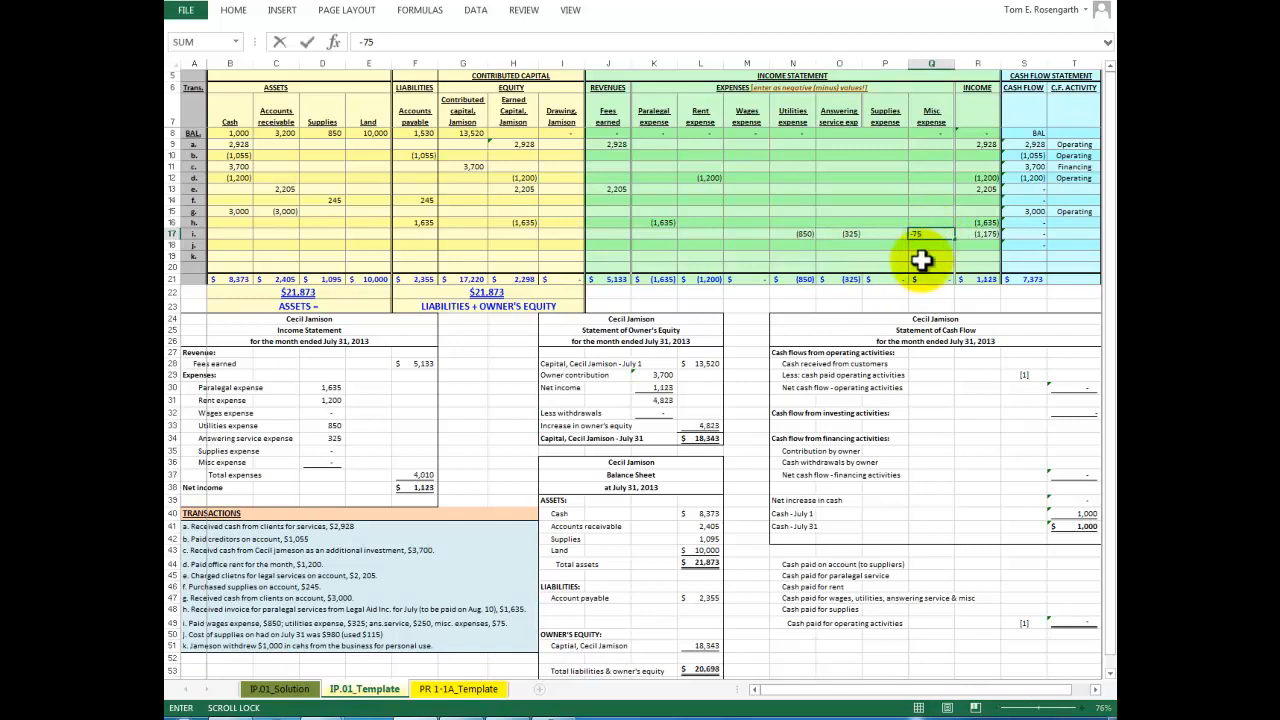
{"action": "key", "text": "Return"}
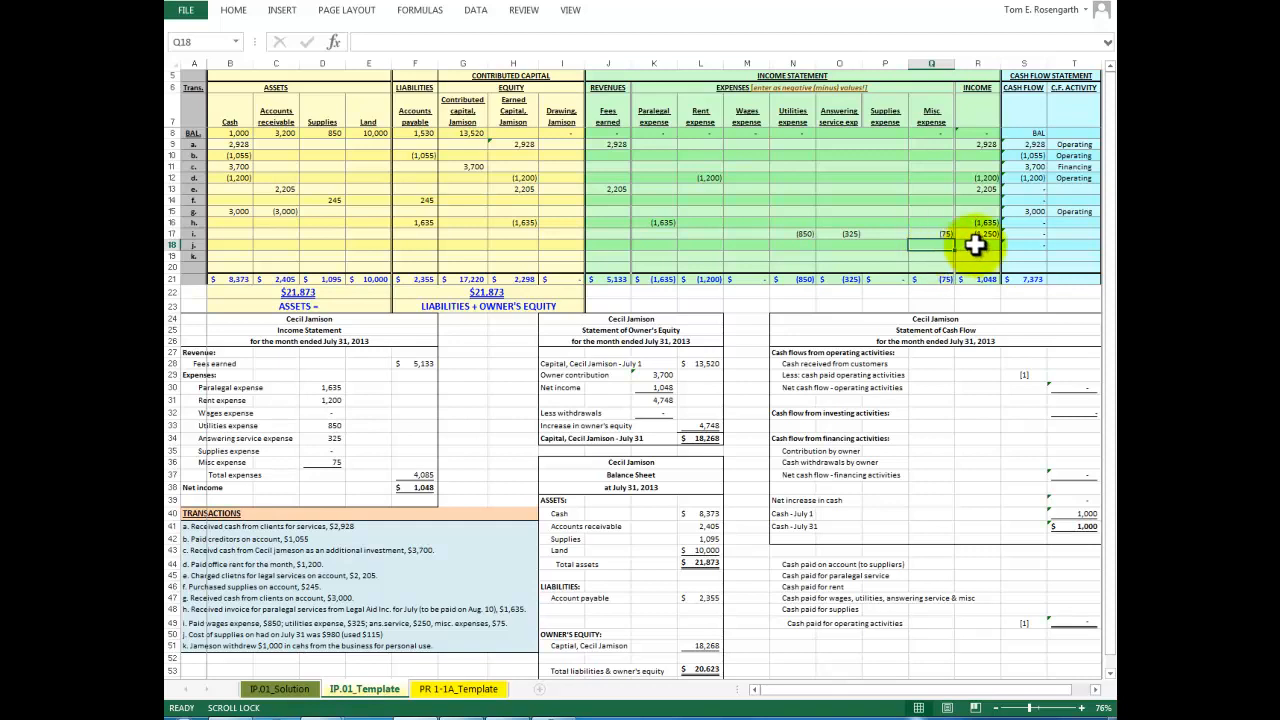
Enter -1250 in the Contributed capital column for transaction i
{"action": "left_click", "coordinate": [464, 234]}
{"action": "type", "text": "-1250"}
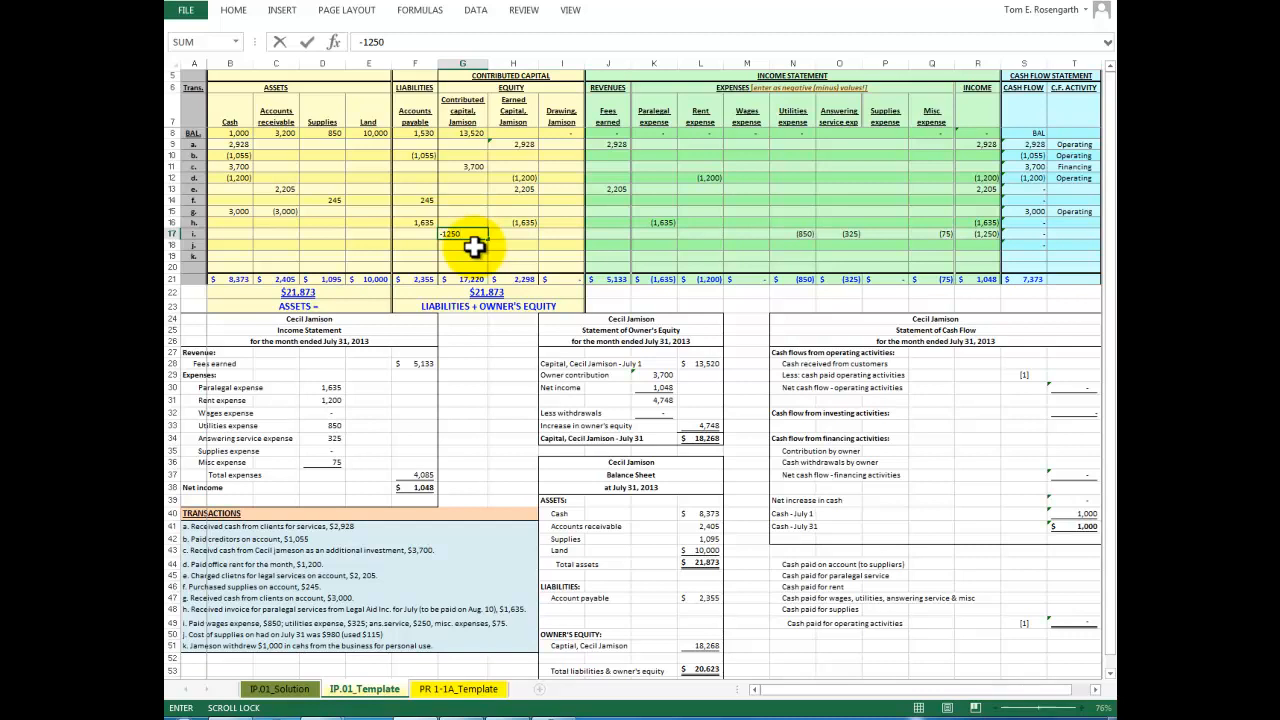
{"action": "key", "text": "Return"}
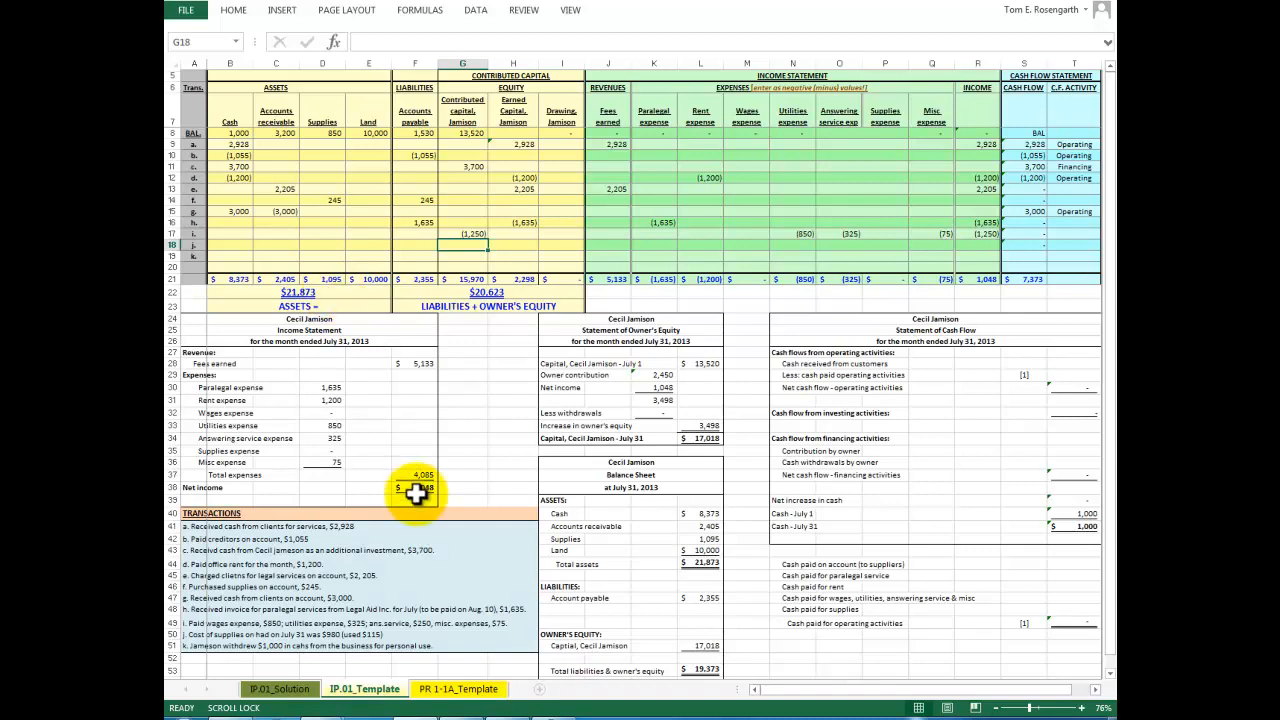
Open Calculator and subtract 980 from 1095 to work out the supplies used in July
{"action": "left_click", "coordinate": [510, 716]}
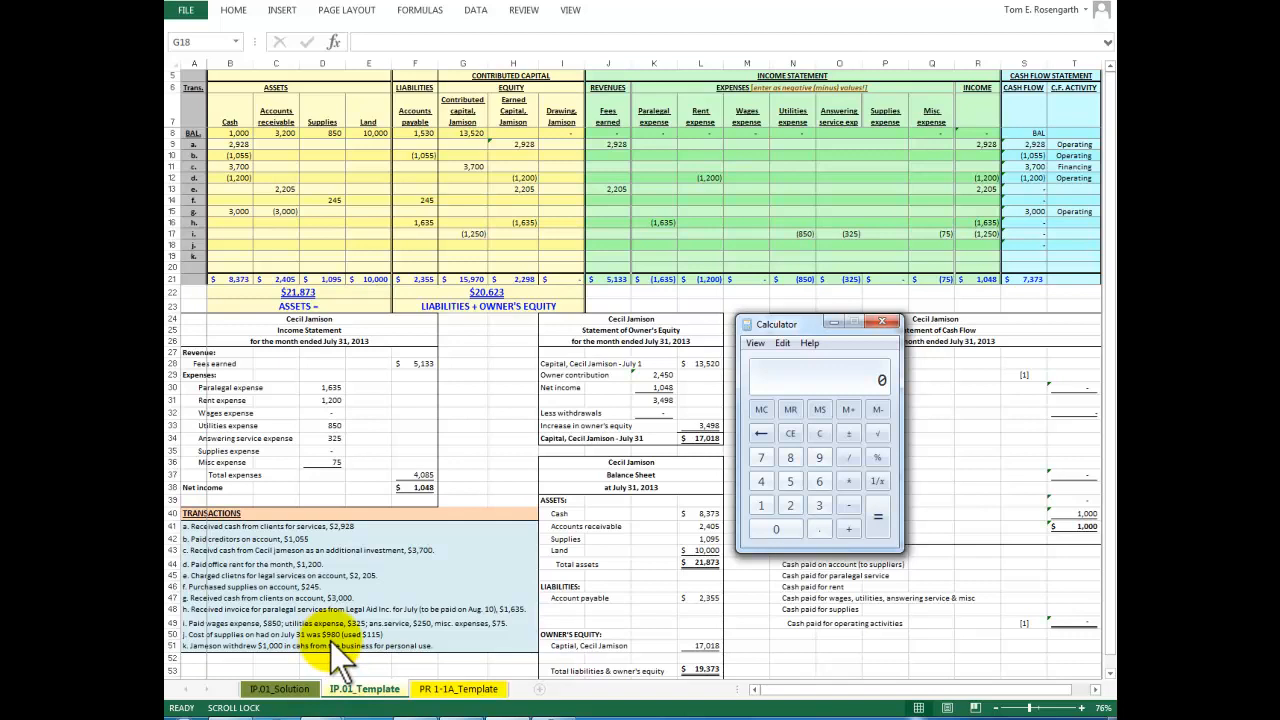
{"action": "left_click", "coordinate": [760, 503]}
{"action": "left_click", "coordinate": [772, 530]}
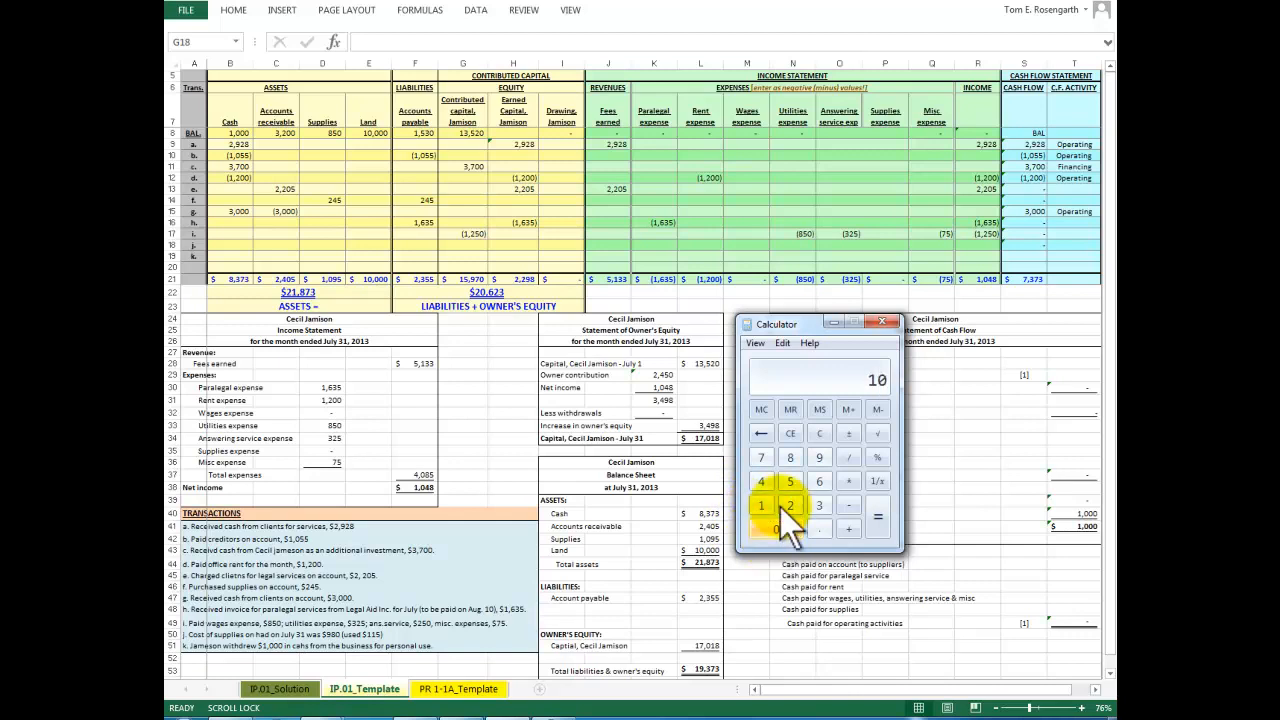
{"action": "left_click", "coordinate": [819, 455]}
{"action": "left_click", "coordinate": [789, 482]}
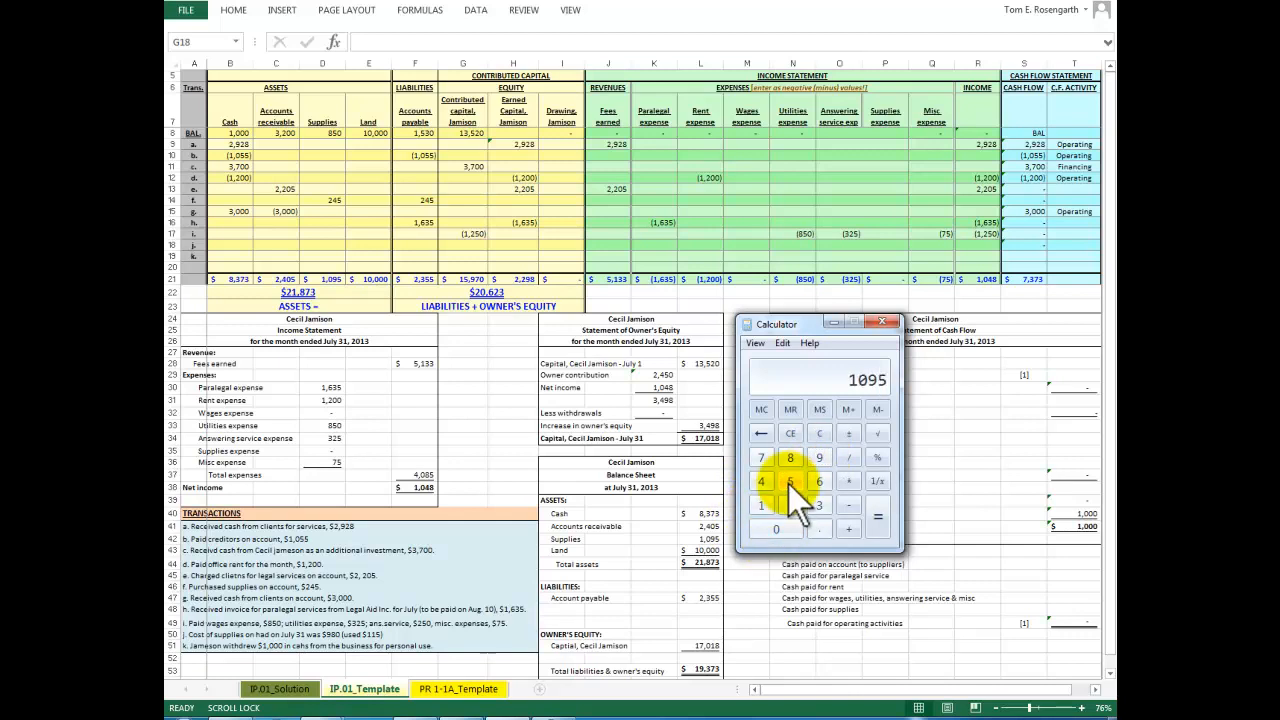
{"action": "left_click", "coordinate": [850, 505]}
{"action": "left_click", "coordinate": [819, 458]}
{"action": "left_click", "coordinate": [792, 460]}
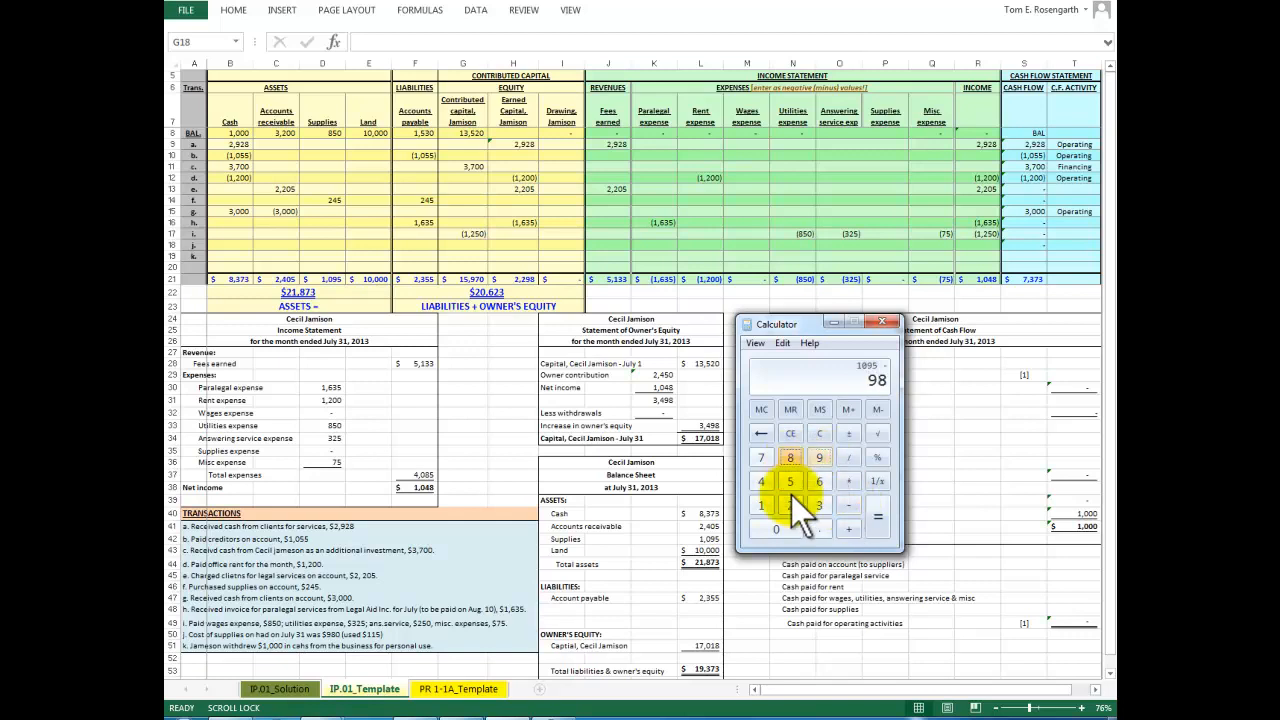
{"action": "left_click", "coordinate": [785, 530]}
{"action": "left_click", "coordinate": [881, 527]}
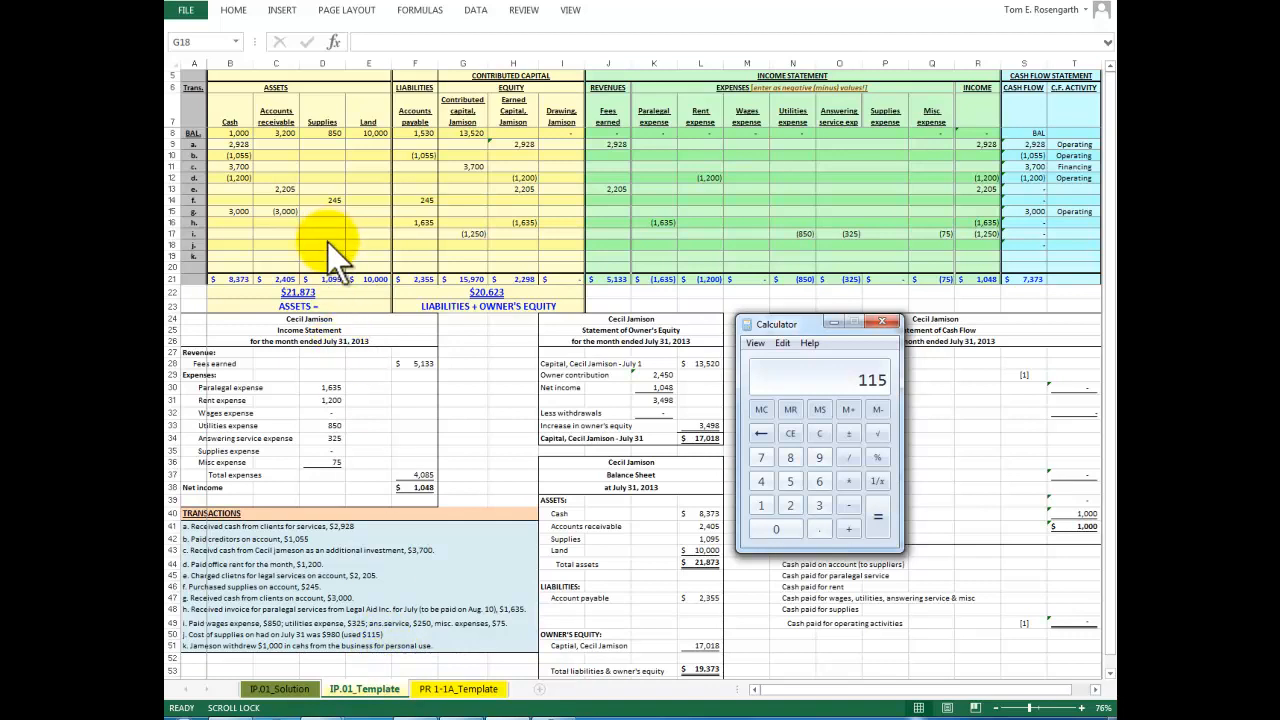
Switch back to Excel and enter -115 in the Supplies asset column for transaction j
{"action": "key", "text": "alt+Tab"}
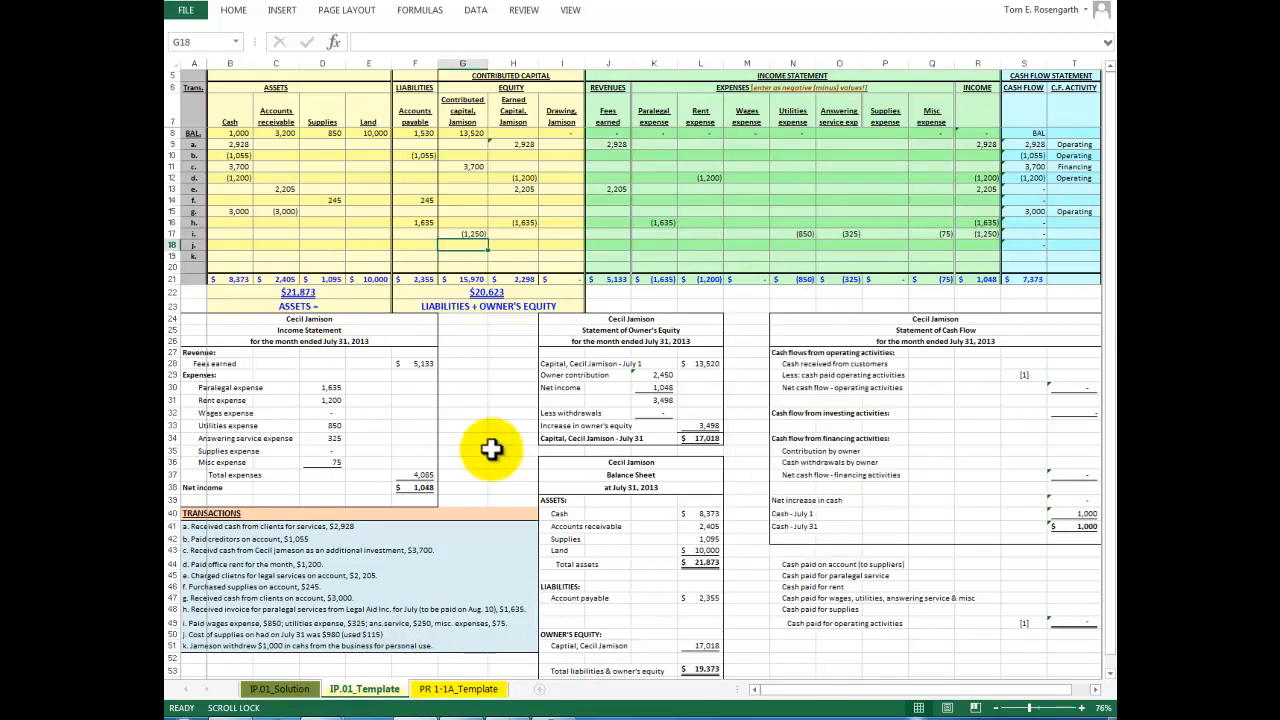
{"action": "left_click", "coordinate": [320, 244]}
{"action": "type", "text": "-115"}
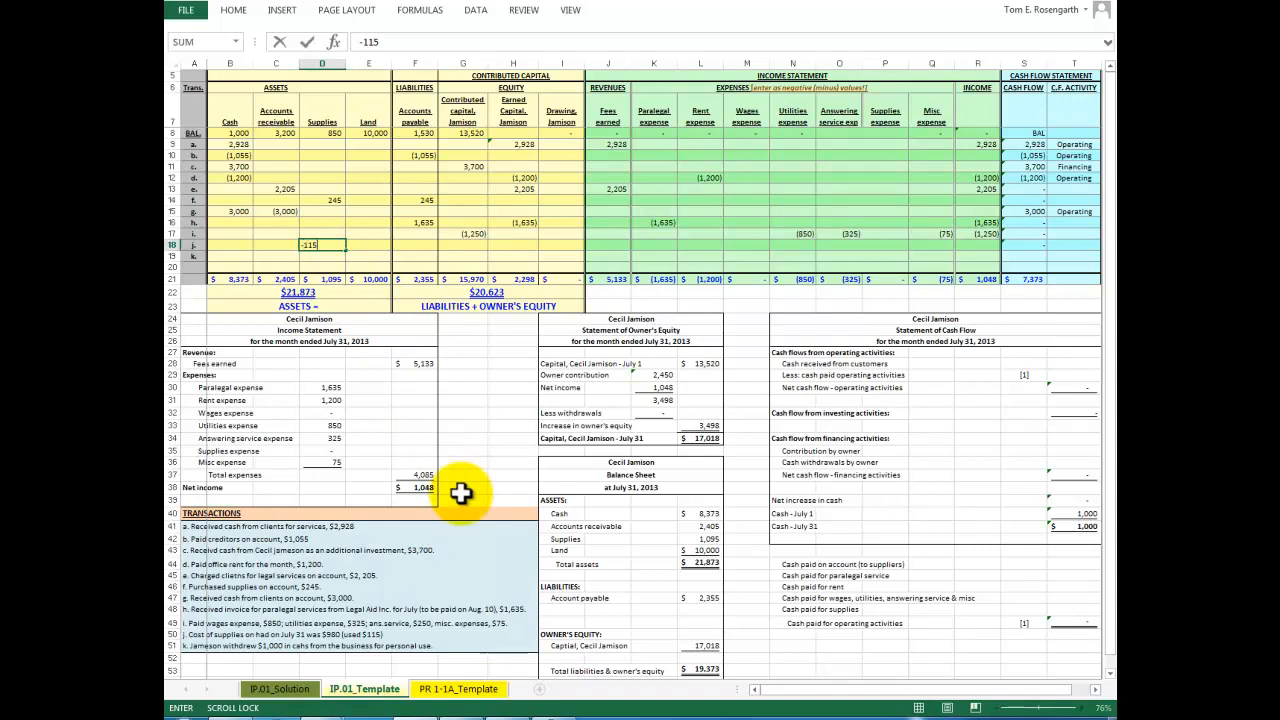
{"action": "key", "text": "Return"}
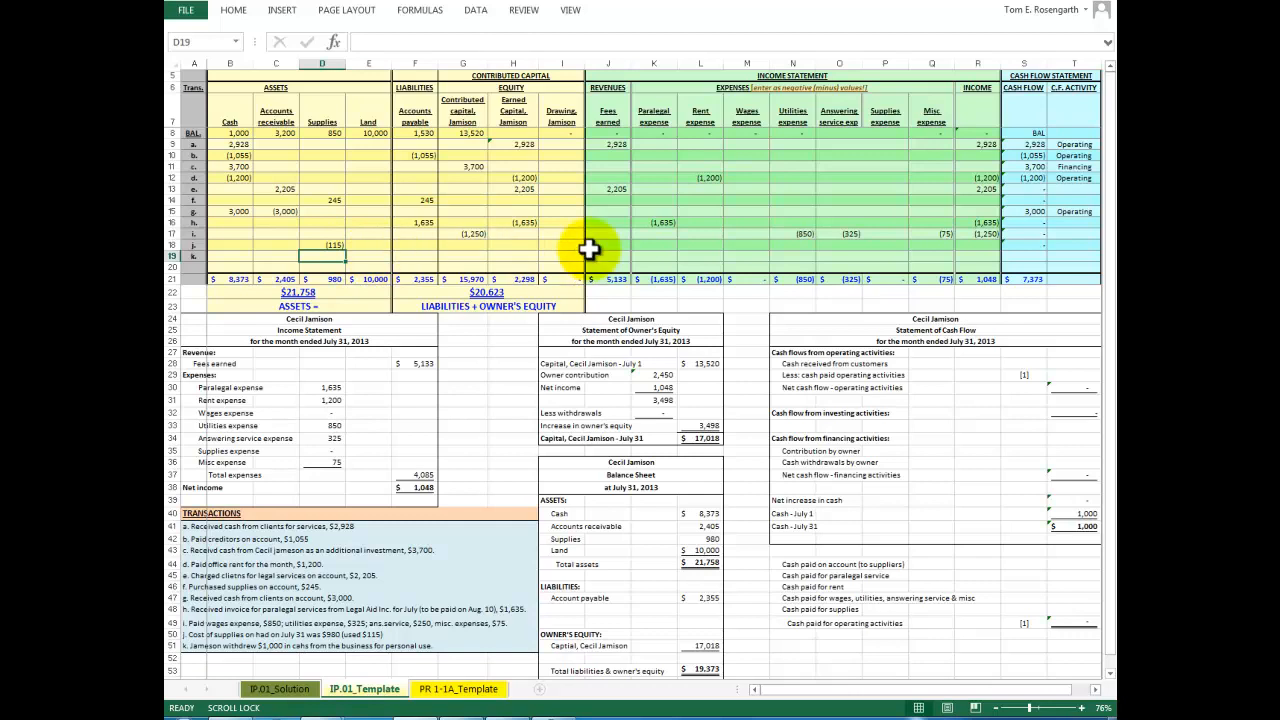
Enter -115 as Supplies expense and -115 in the Contributed capital column for transaction j
{"action": "left_click", "coordinate": [893, 245]}
{"action": "type", "text": "-115"}
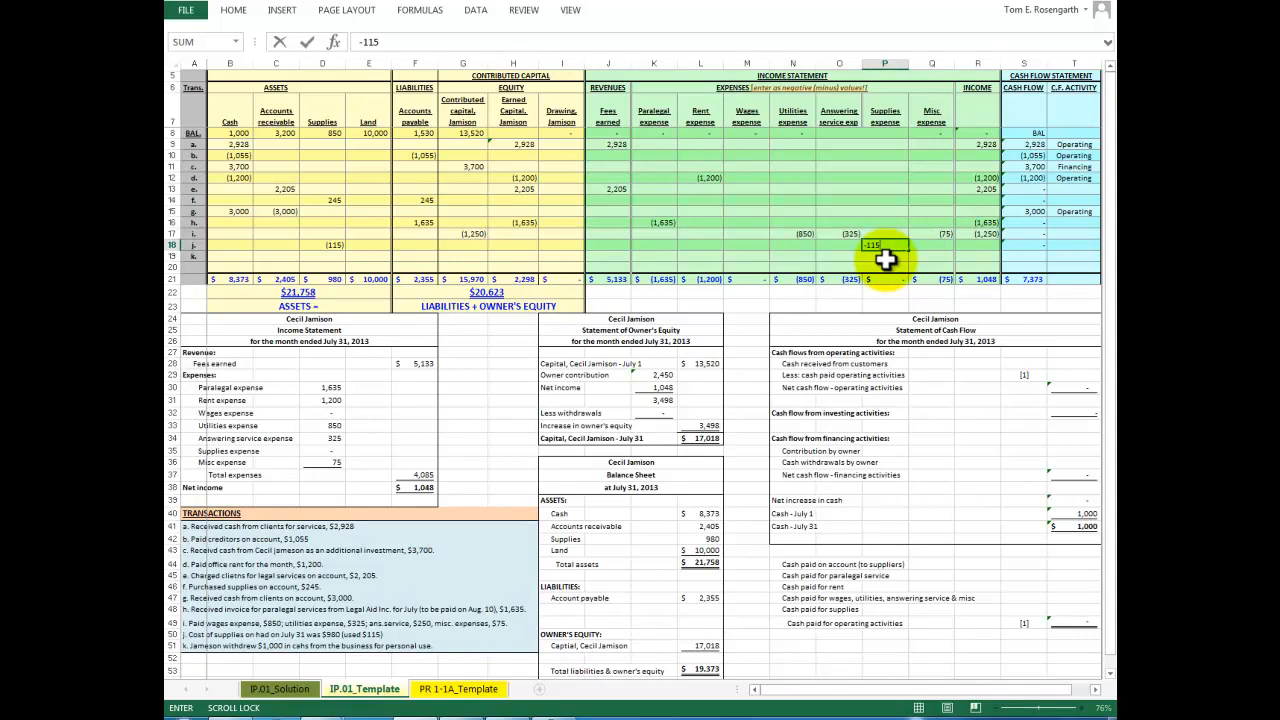
{"action": "key", "text": "Return"}
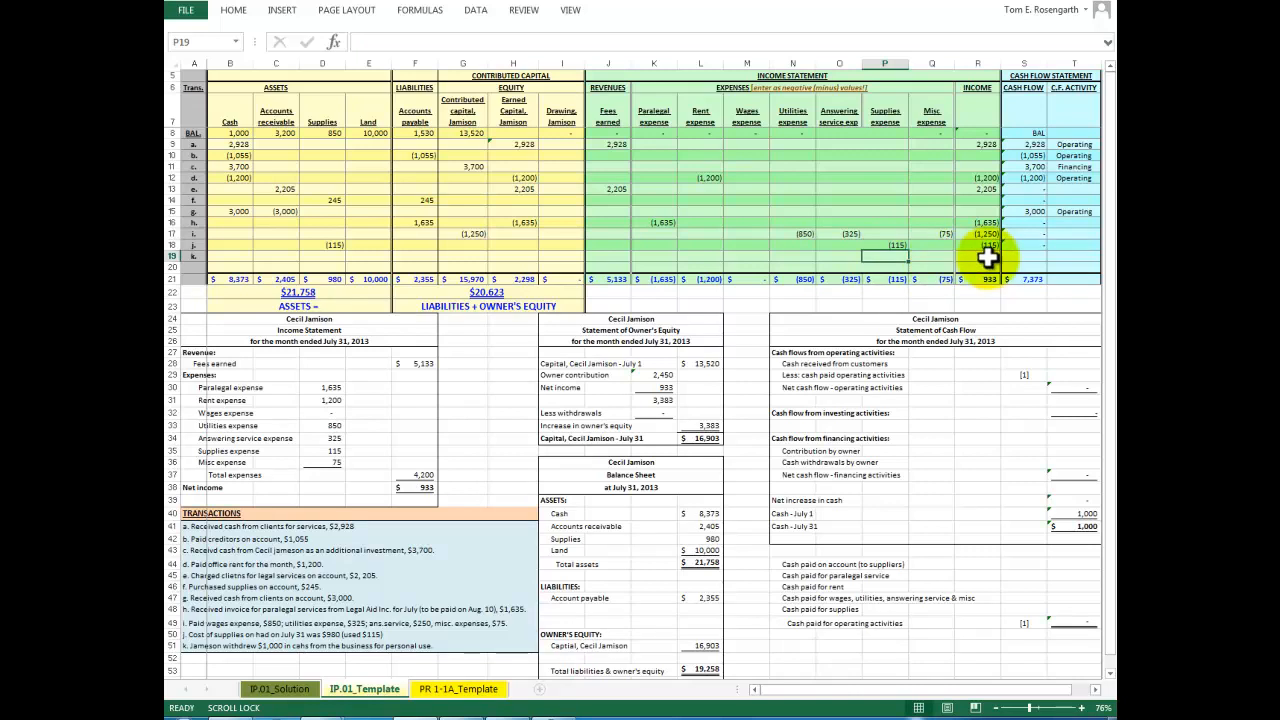
{"action": "left_click", "coordinate": [455, 245]}
{"action": "type", "text": "-115"}
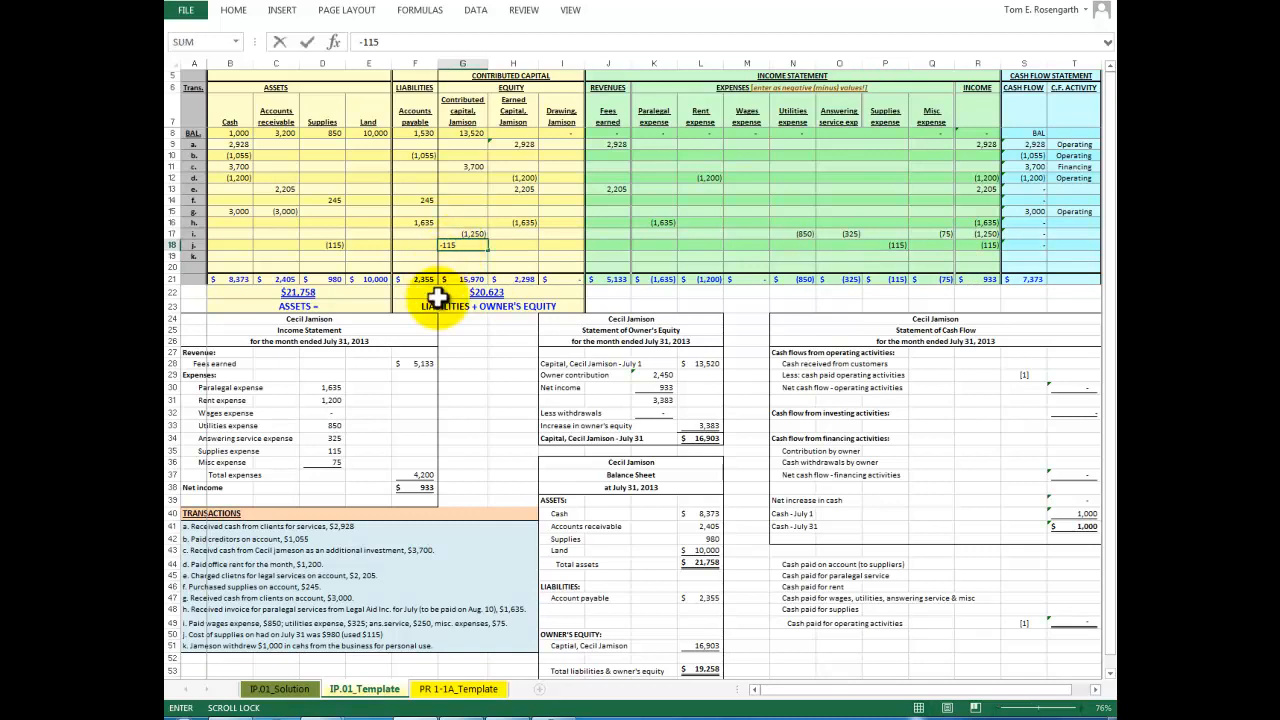
{"action": "key", "text": "Return"}
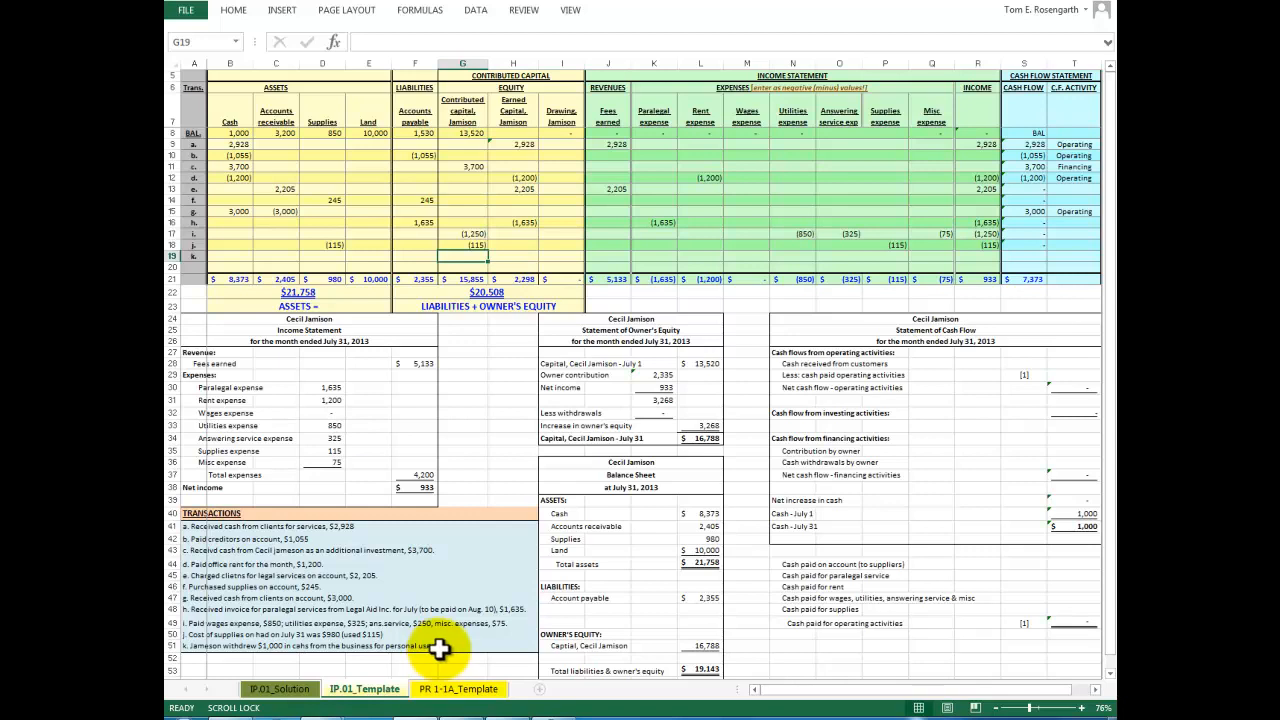
Enter -1000 in the Cash column and -1000 in the Drawing column for transaction k
{"action": "left_click", "coordinate": [239, 257]}
{"action": "type", "text": "-1000"}
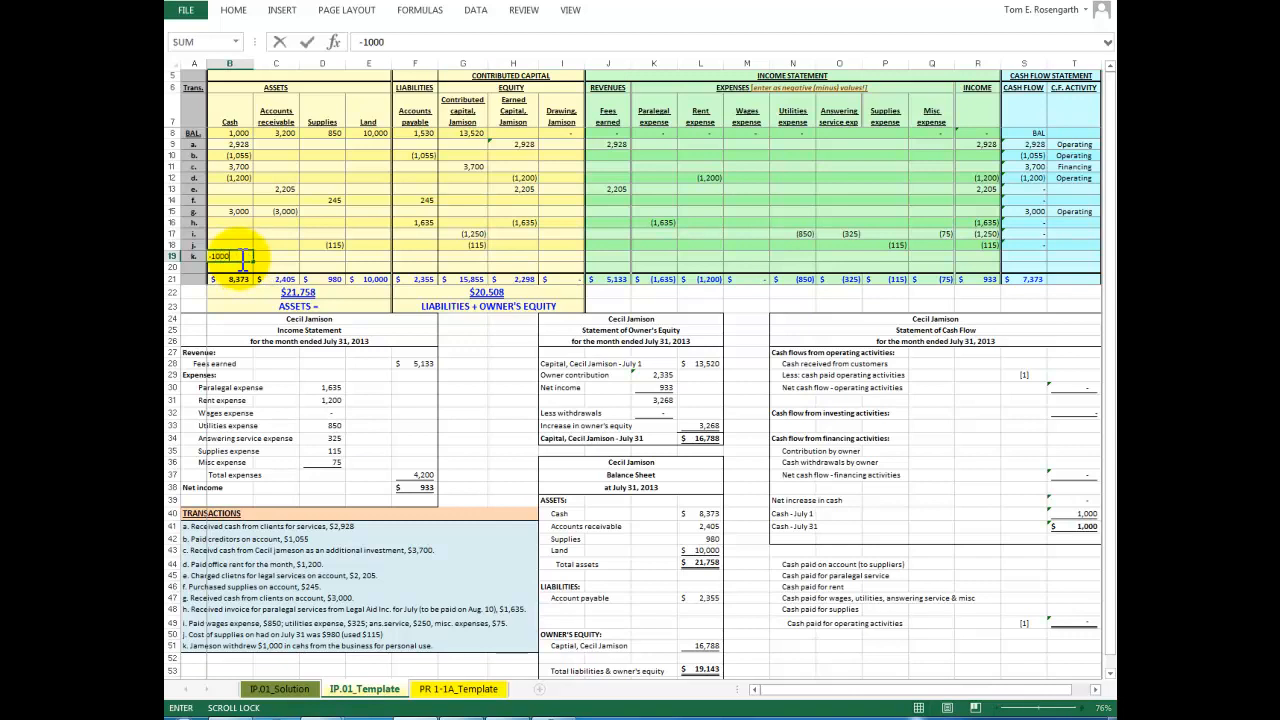
{"action": "key", "text": "Return"}
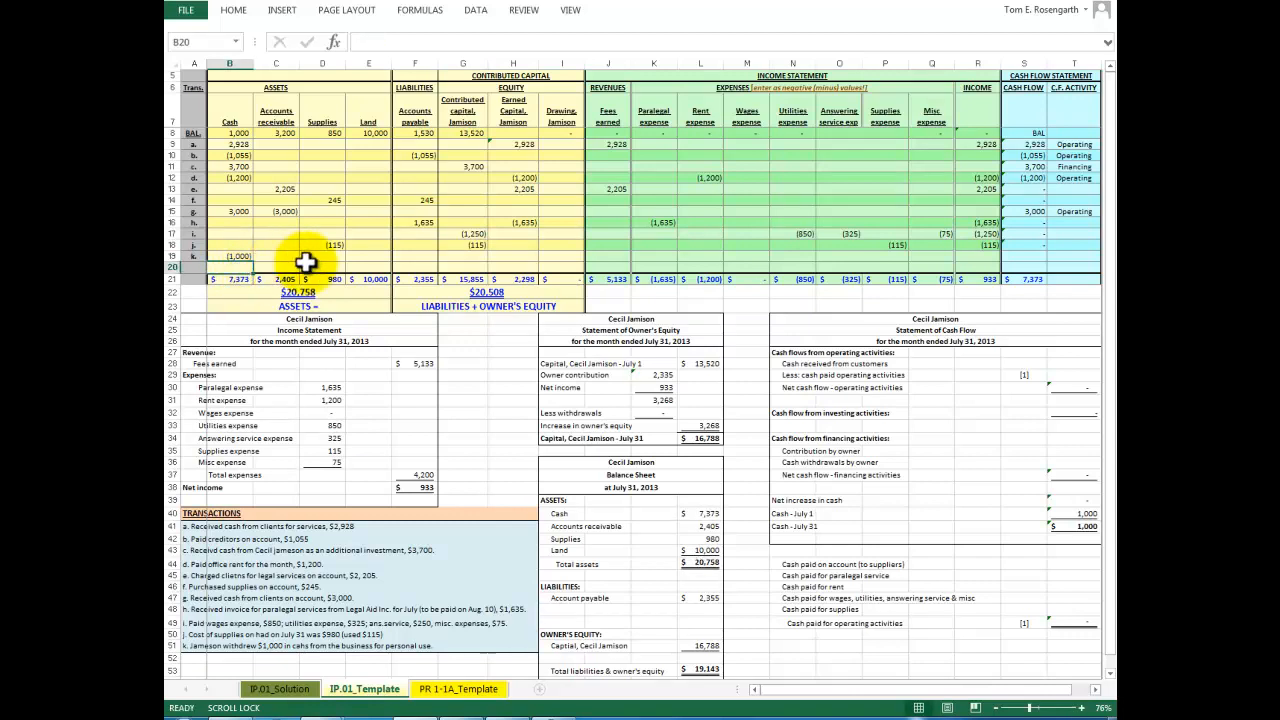
{"action": "left_click", "coordinate": [563, 257]}
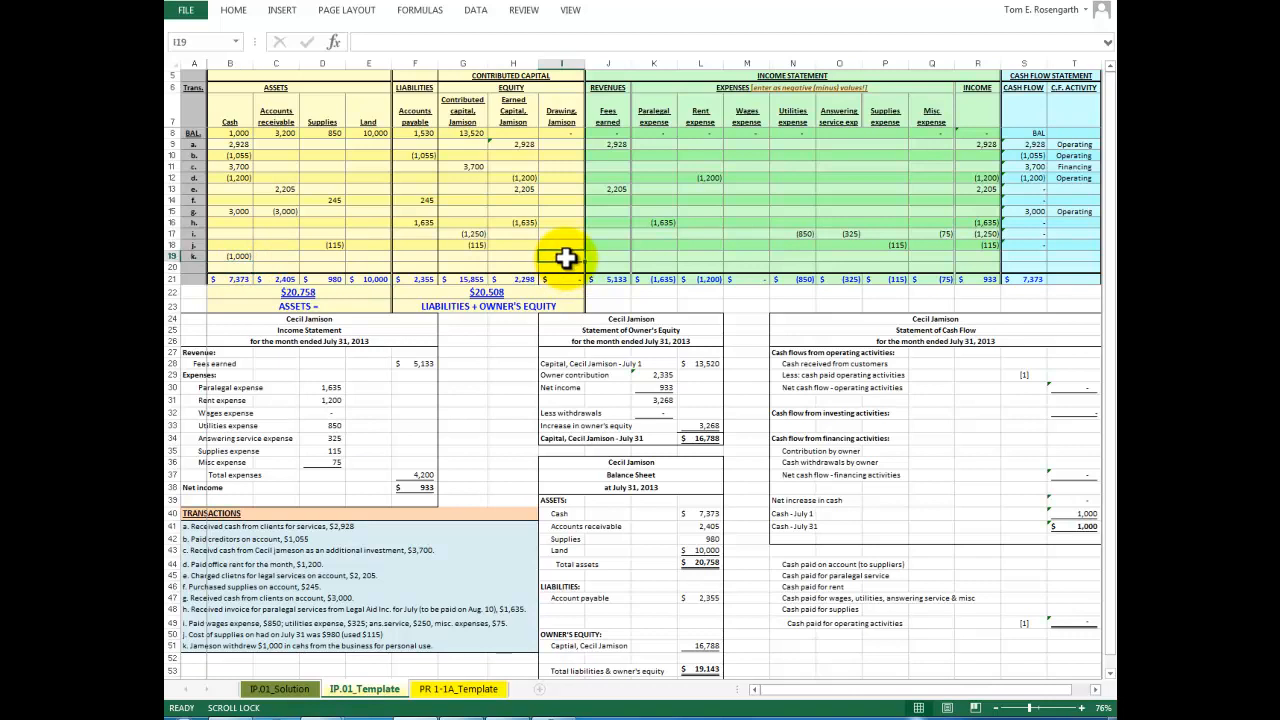
{"action": "type", "text": "-1000"}
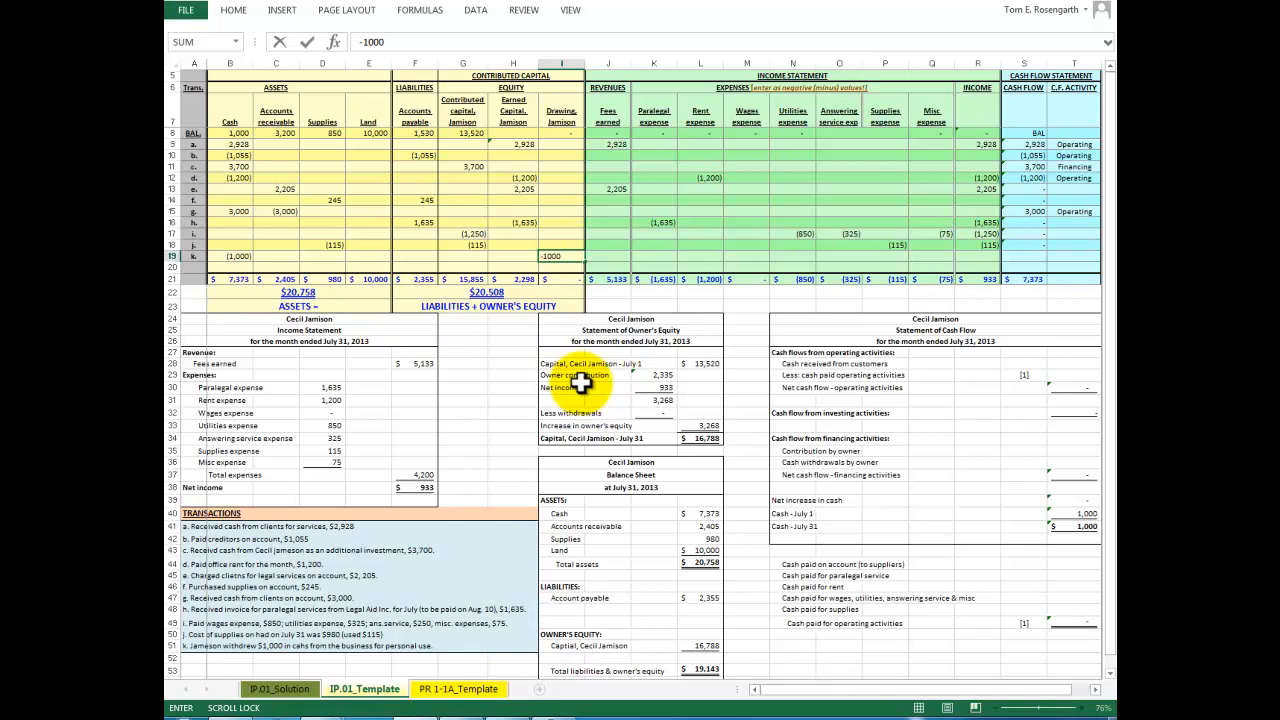
{"action": "key", "text": "Return"}
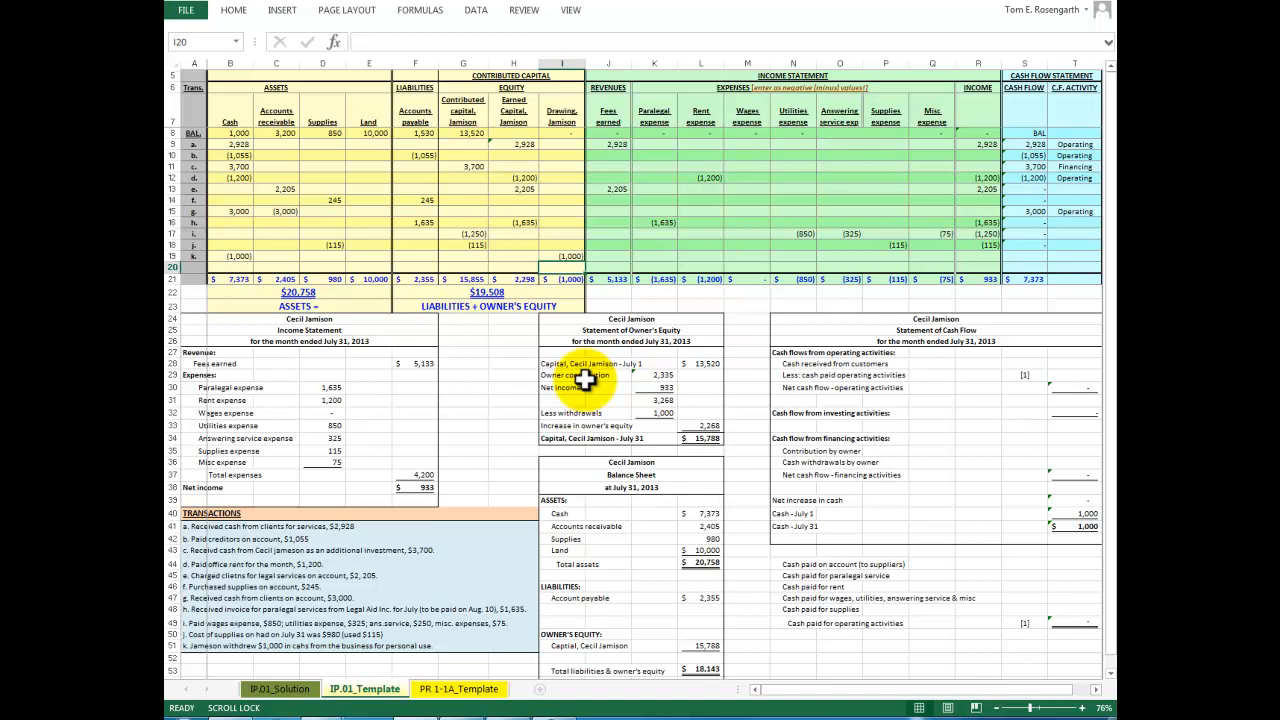
Link transaction k's cash flow cell to its Cash amount with a formula and classify its activity as Financing
{"action": "left_click", "coordinate": [1030, 256]}
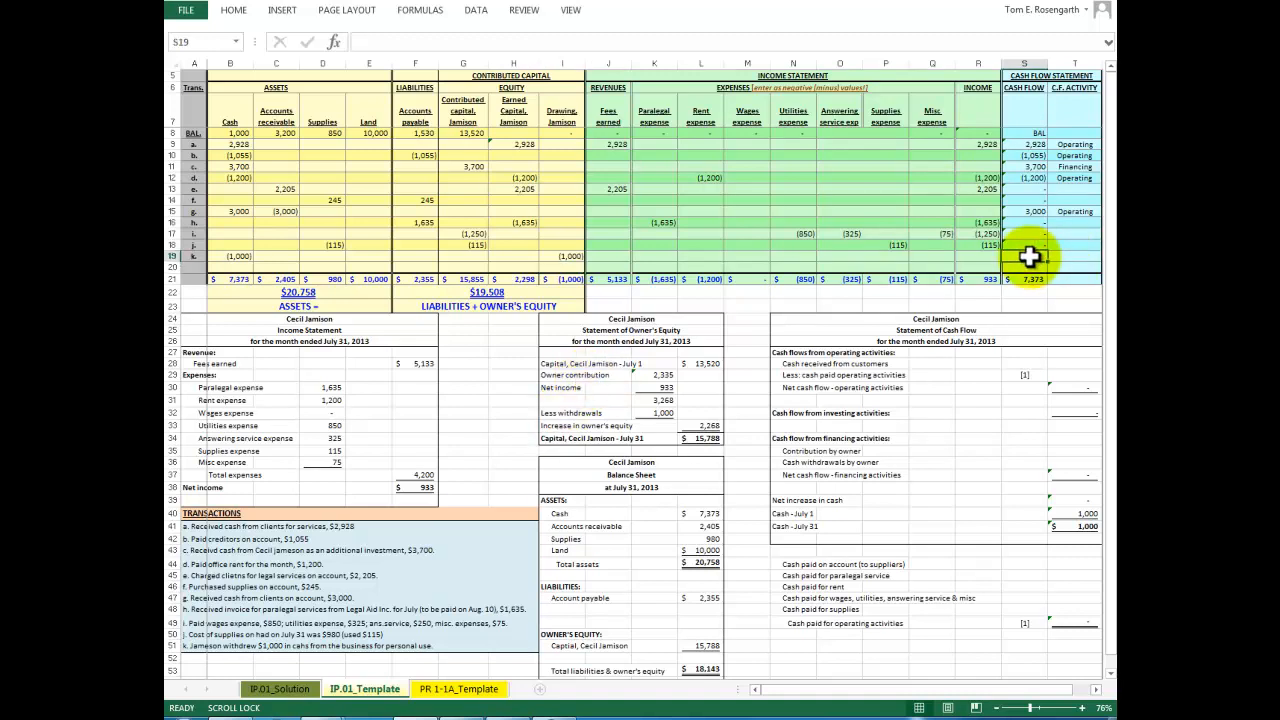
{"action": "type", "text": "="}
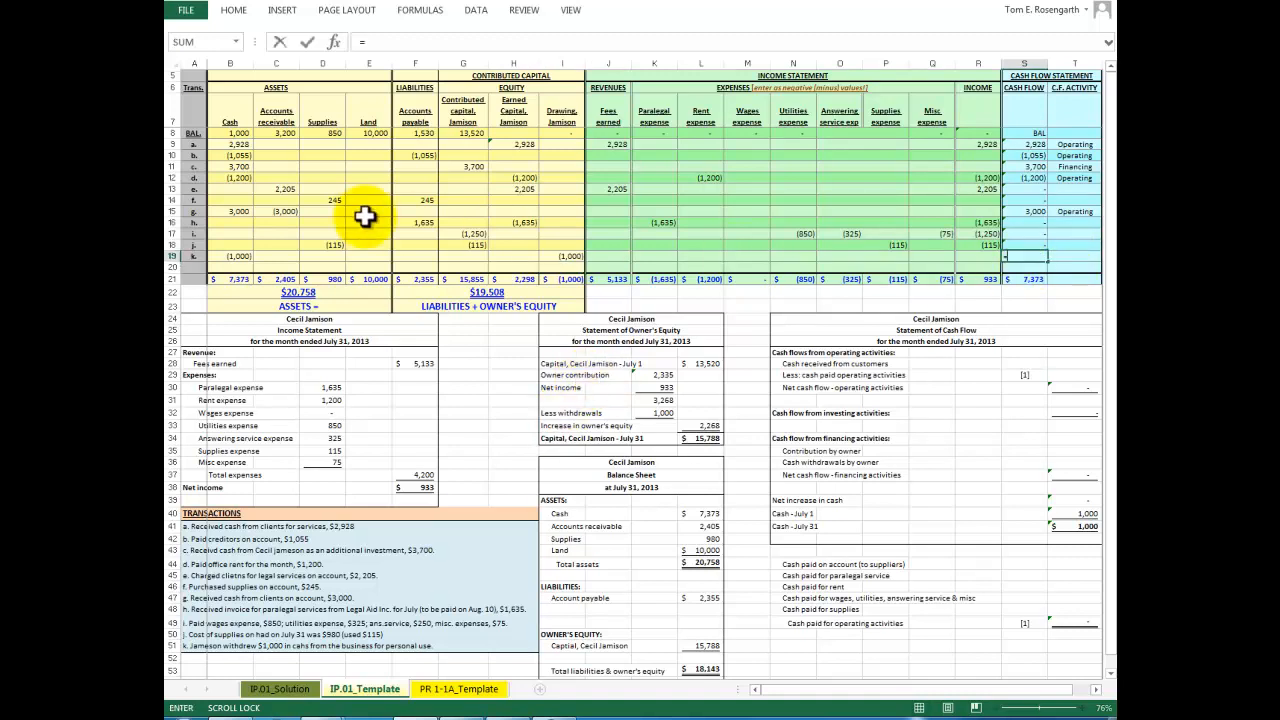
{"action": "left_click", "coordinate": [229, 256]}
{"action": "key", "text": "Return"}
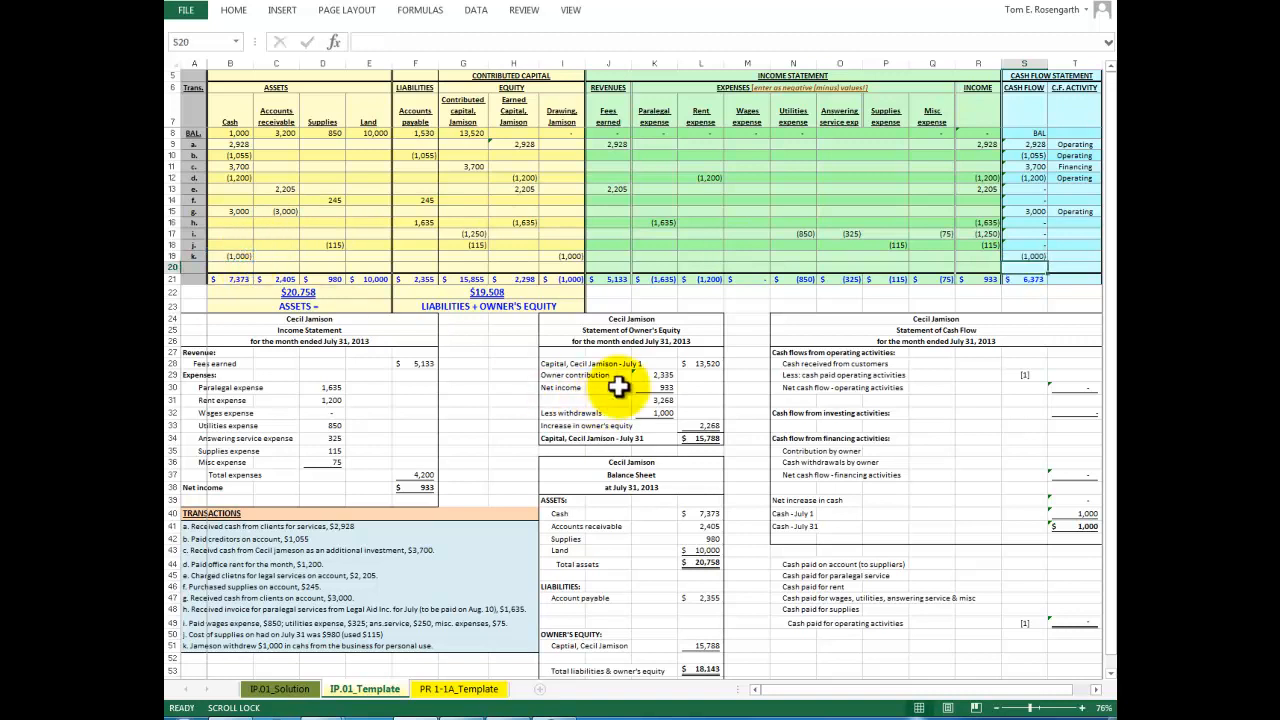
{"action": "left_click", "coordinate": [1064, 257]}
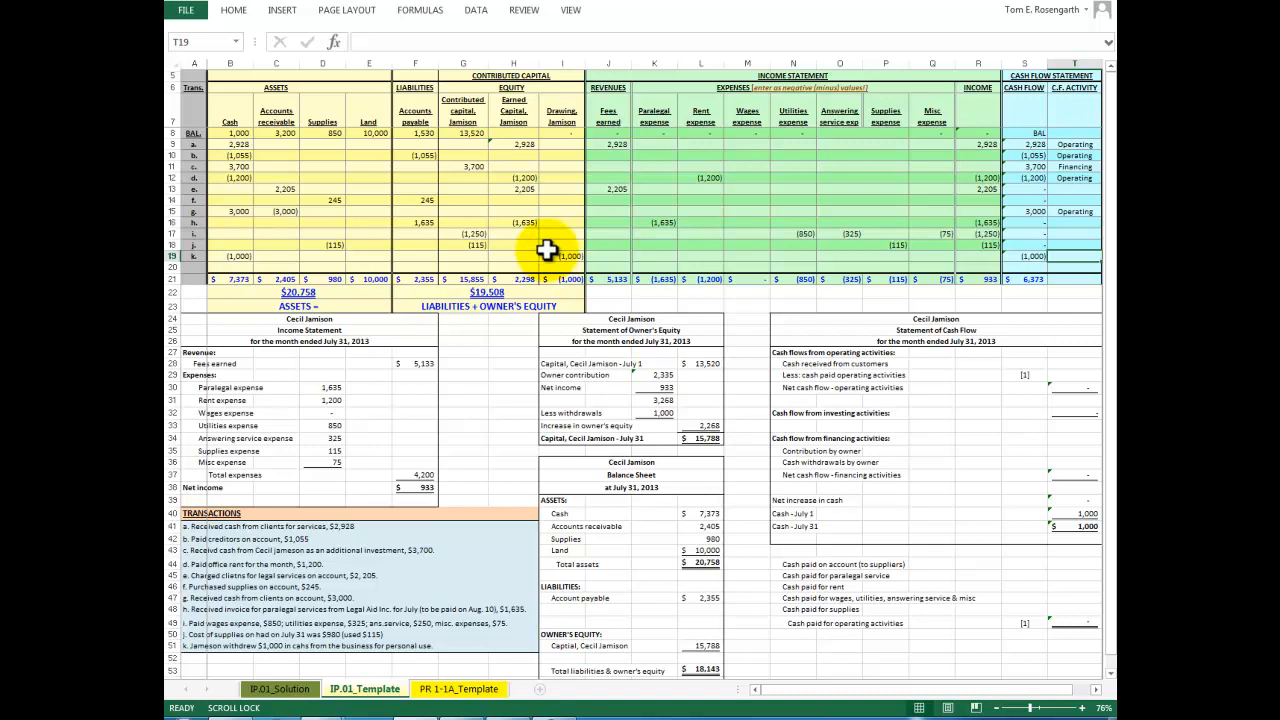
{"action": "type", "text": "Financing"}
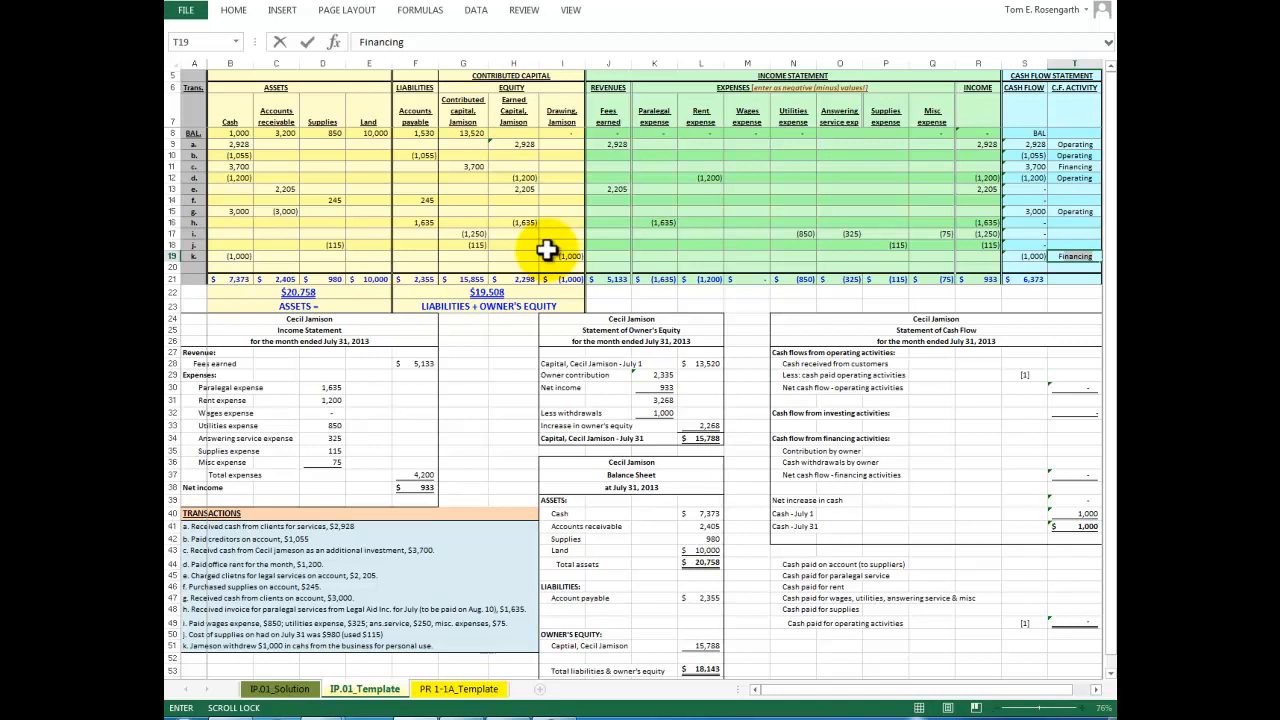
{"action": "key", "text": "Return"}
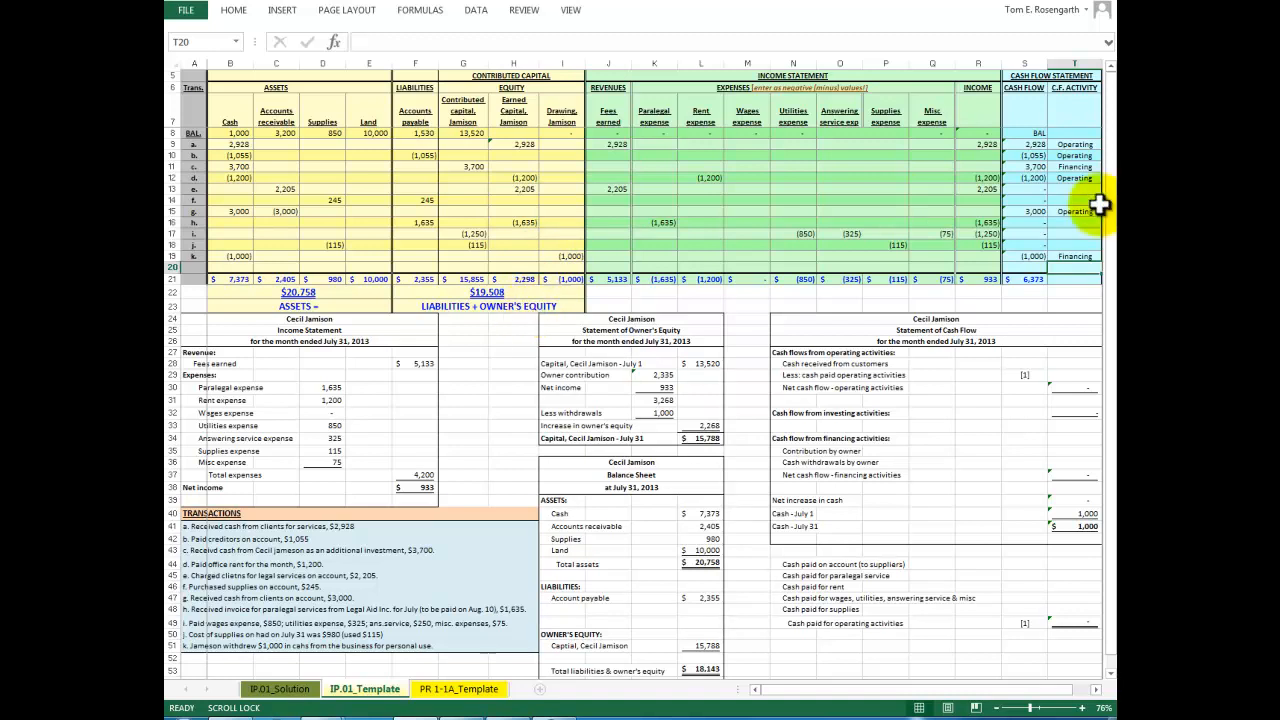
Enter -1250 in the Cash column for transaction i and classify its cash flow activity as Operating
{"action": "key", "text": "XF86Calculator"}
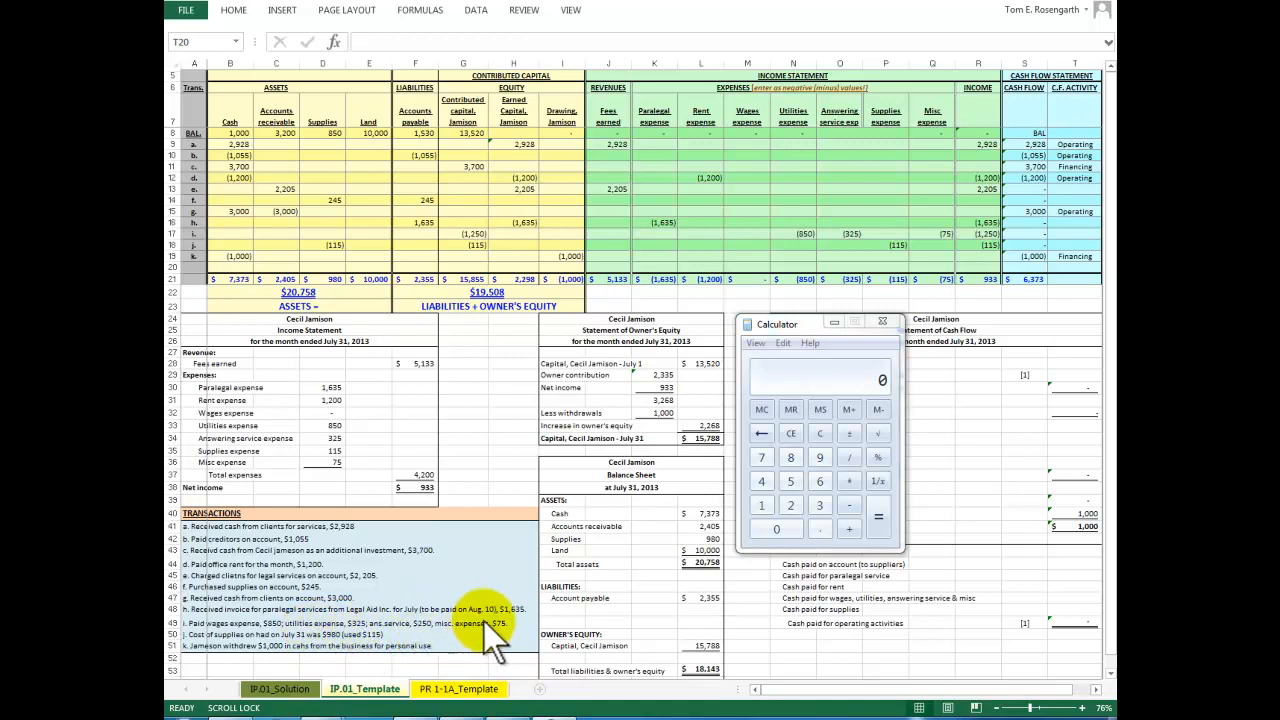
{"action": "left_click", "coordinate": [235, 236]}
{"action": "type", "text": "-1250"}
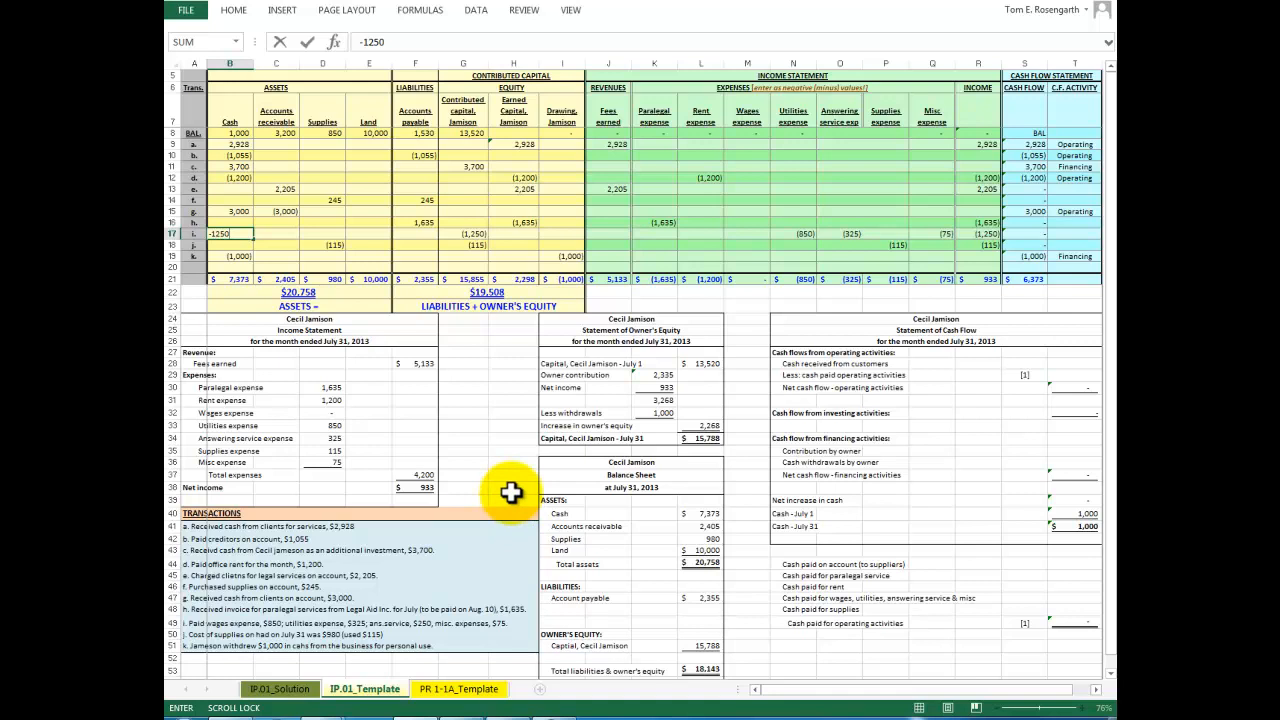
{"action": "key", "text": "Return"}
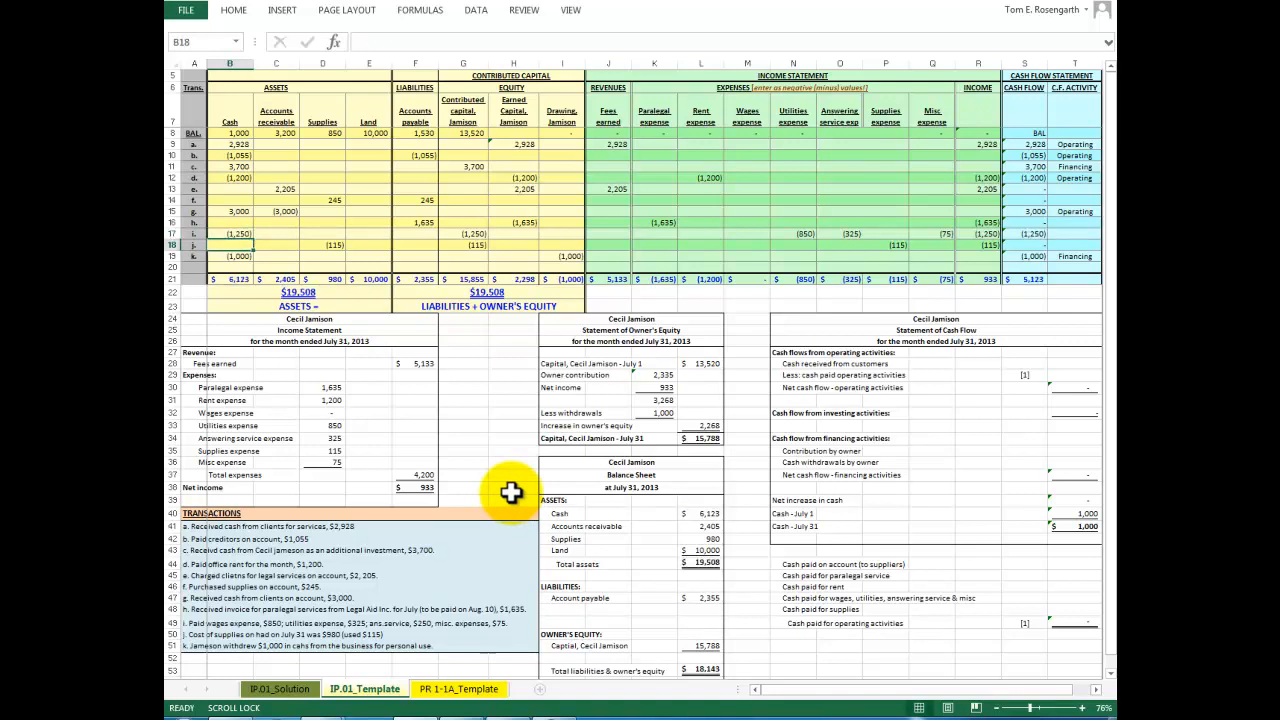
{"action": "left_click", "coordinate": [1075, 233]}
{"action": "type", "text": "Operating"}
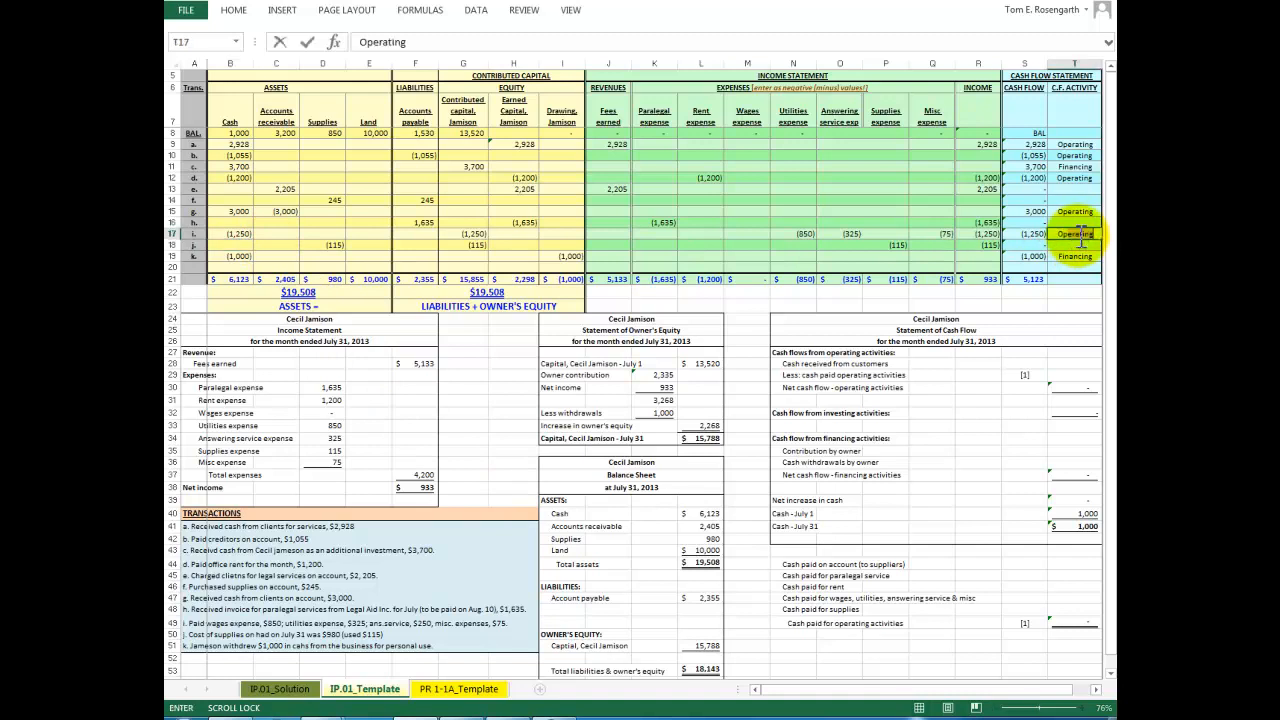
{"action": "key", "text": "Return"}
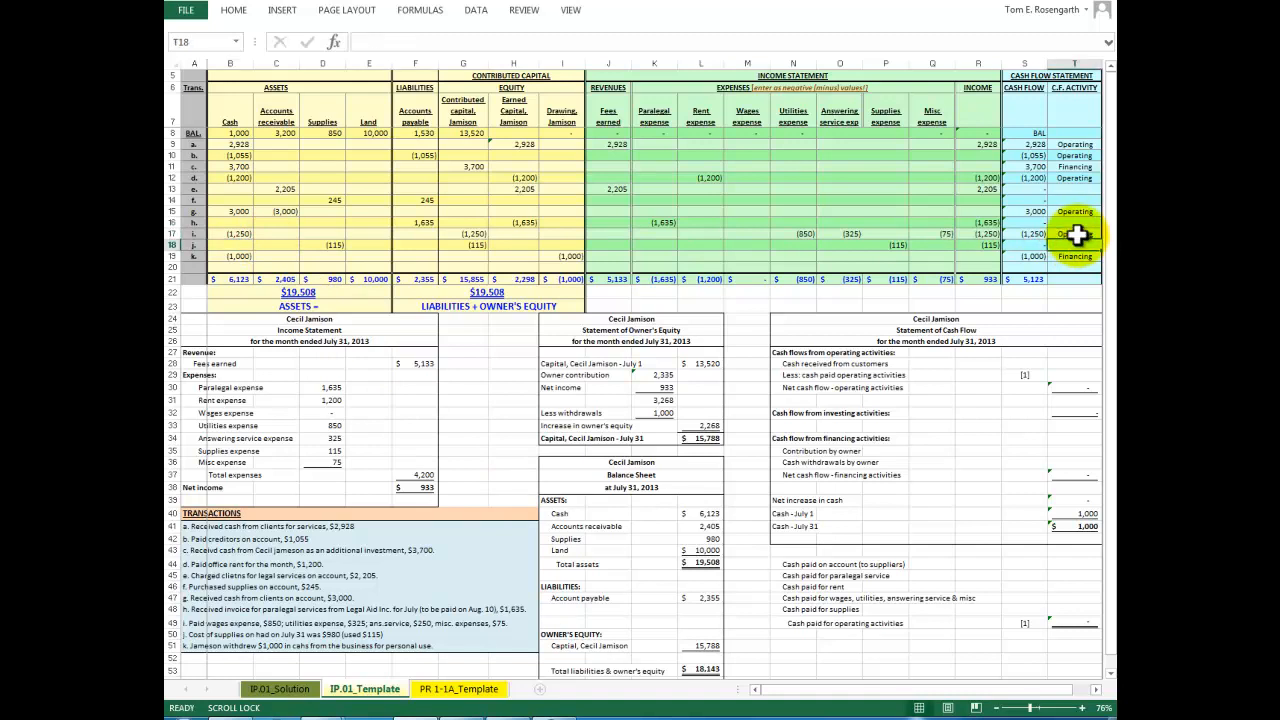